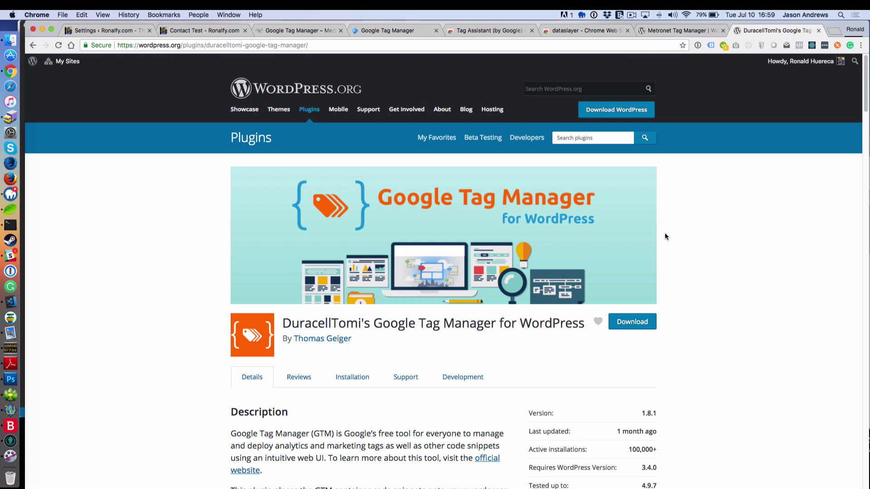
# Step: Compare DuracellTomi's plugin page with the Metronet Tag Manager plugin page
pyautogui.scroll(-3, 664, 243)
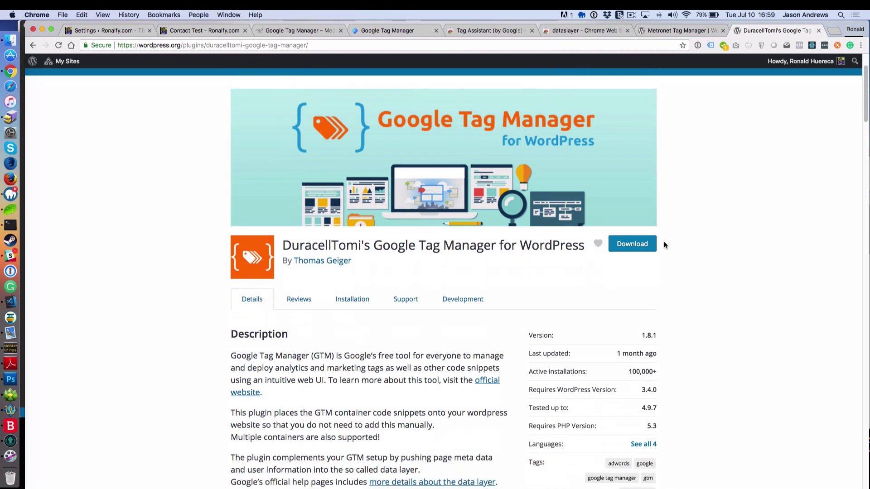
pyautogui.scroll(-1, 664, 245)
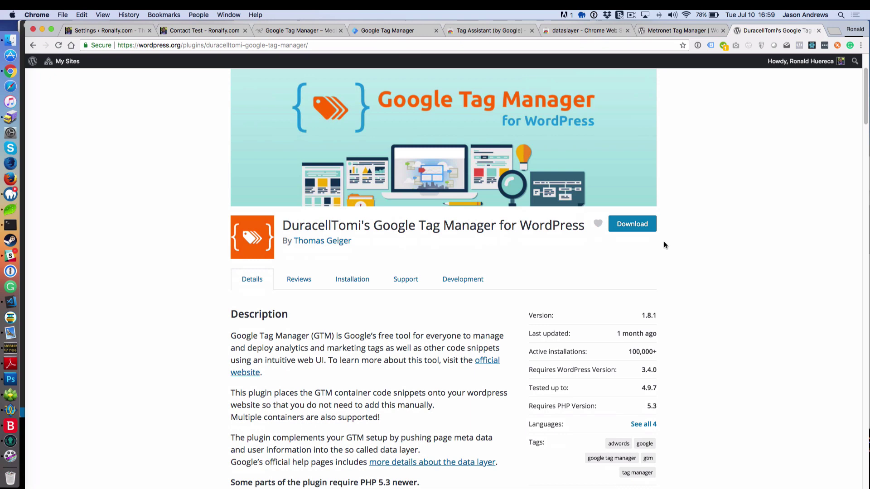
pyautogui.scroll(-2, 665, 244)
pyautogui.scroll(-2, 664, 245)
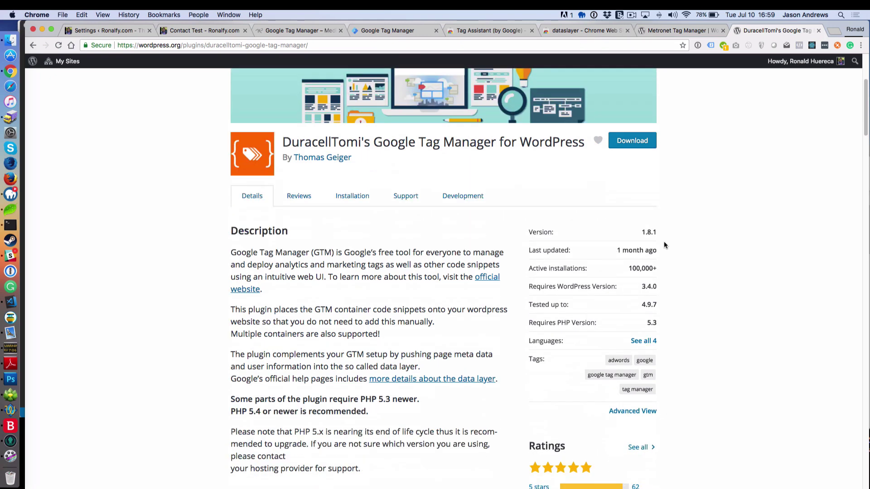
pyautogui.scroll(7, 665, 243)
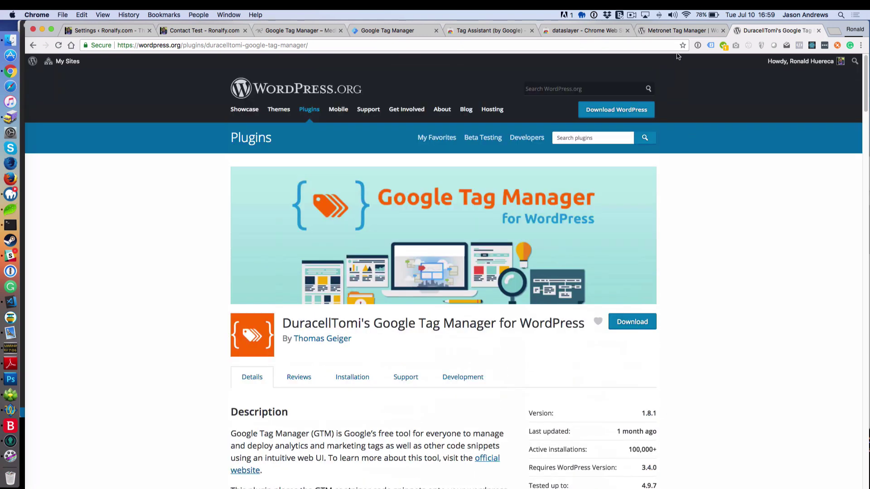
pyautogui.click(678, 30)
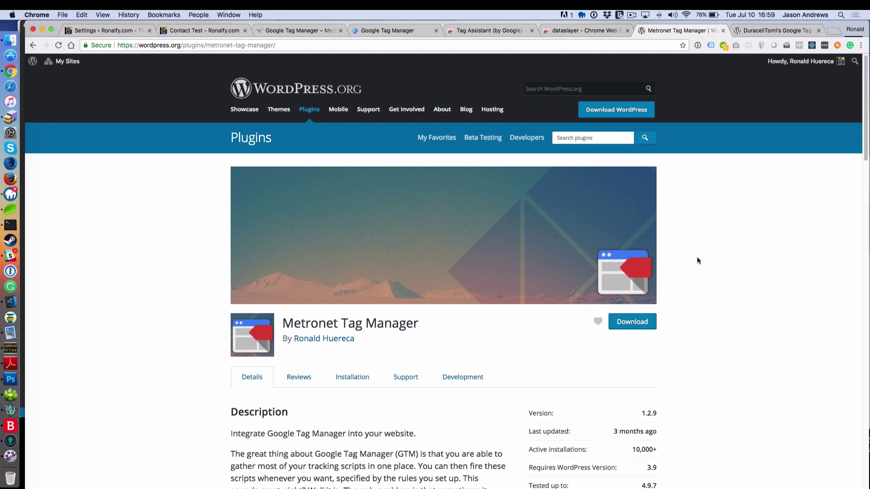
pyautogui.scroll(-5, 689, 256)
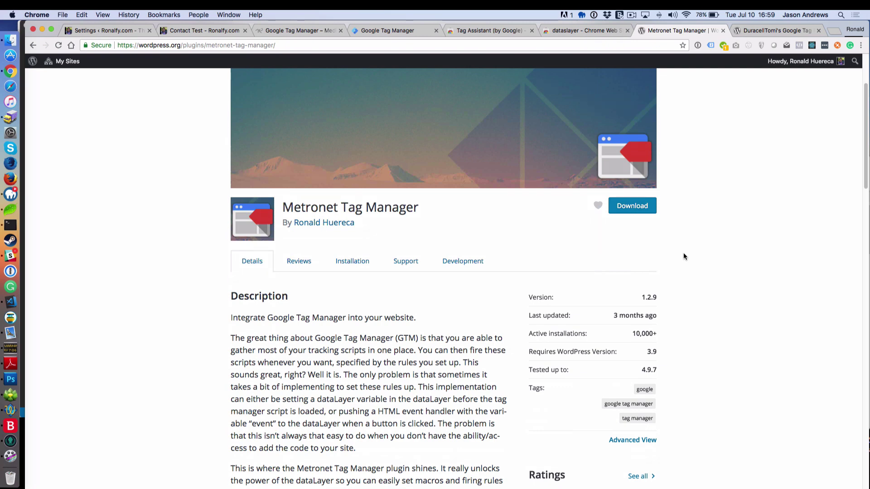
pyautogui.scroll(5, 683, 257)
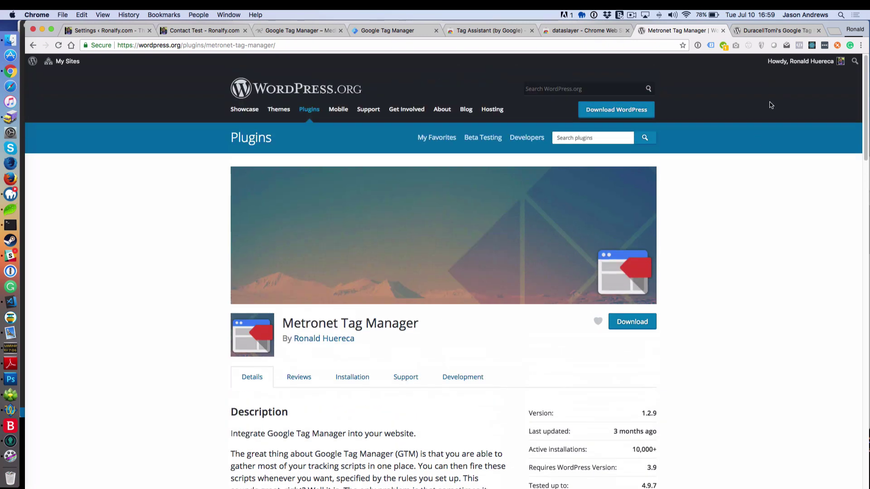
pyautogui.click(761, 30)
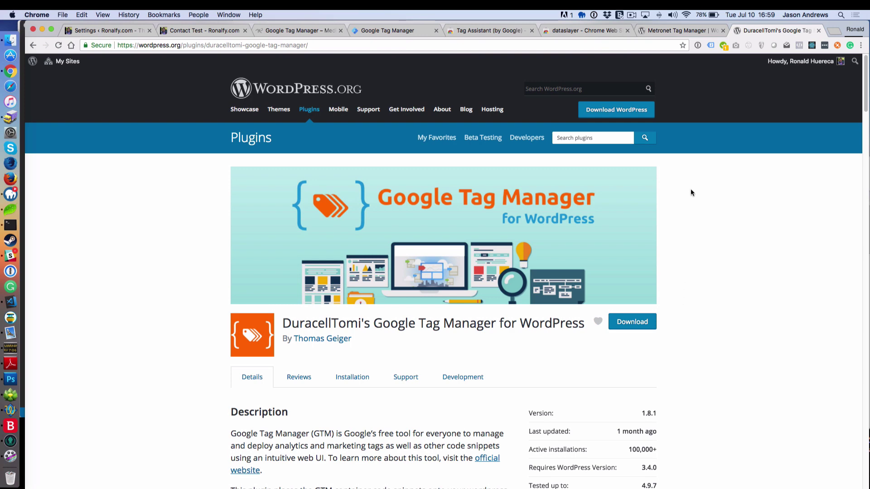
# Step: Look over the dataslayer and Tag Assistant listings and panel, then close both store tabs
pyautogui.click(582, 31)
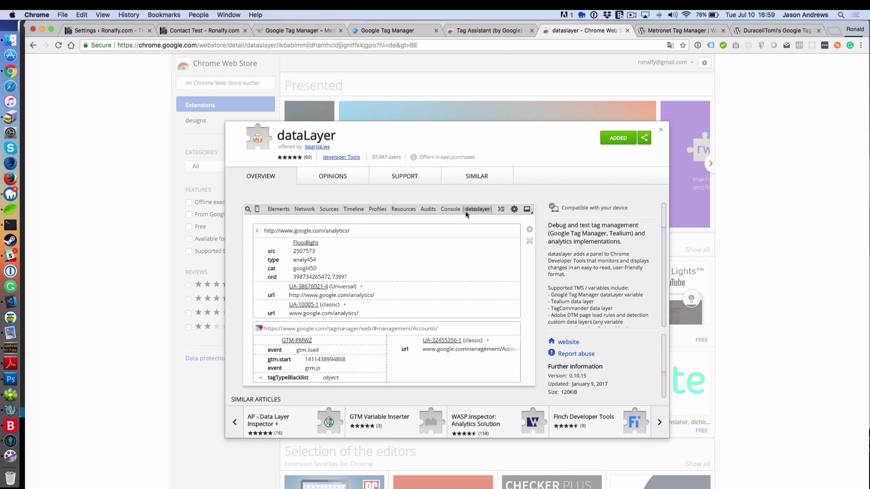
pyautogui.click(499, 30)
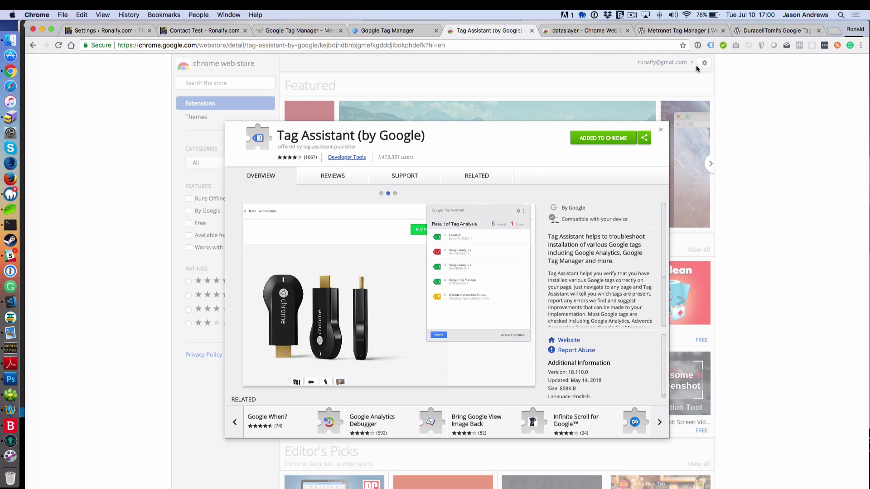
pyautogui.click(712, 46)
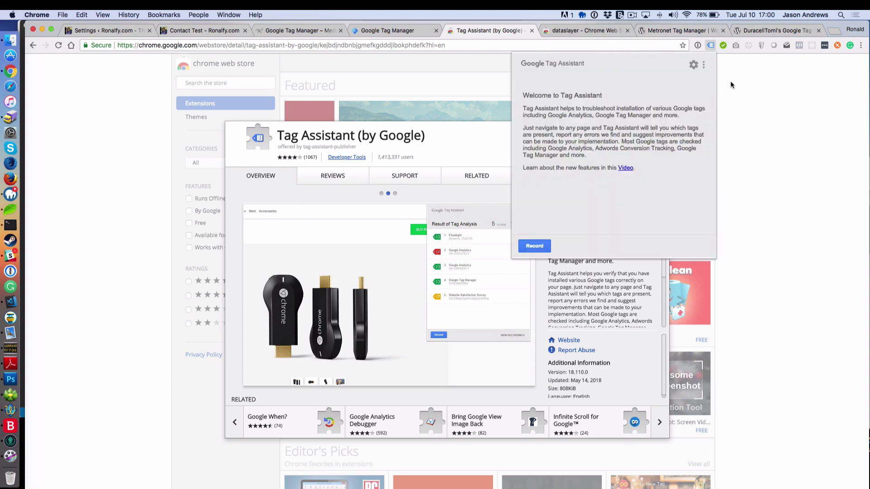
pyautogui.click(739, 93)
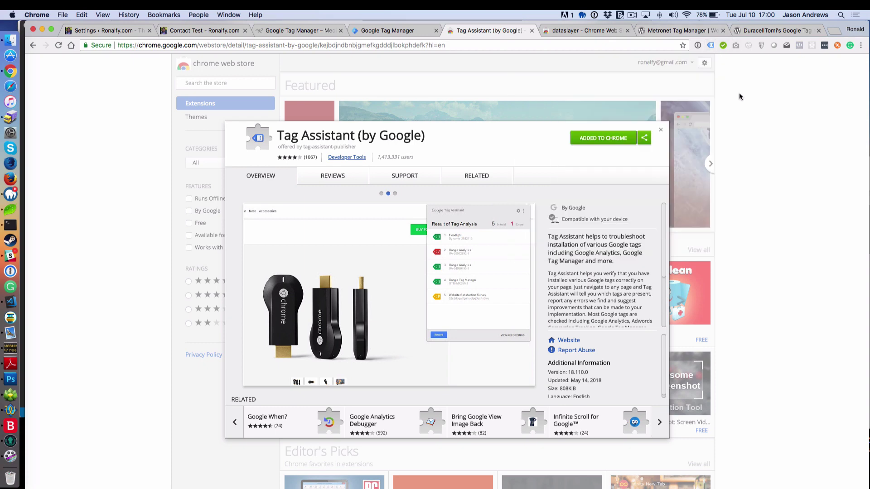
pyautogui.click(532, 30)
pyautogui.click(531, 31)
# Step: Close the two plugin tabs and browse the container's Variables, Triggers and Tags
pyautogui.click(532, 30)
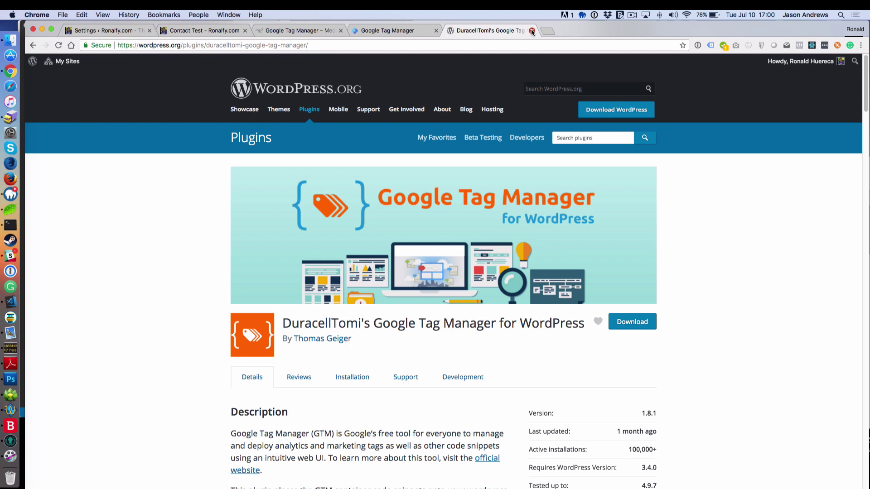
pyautogui.click(532, 30)
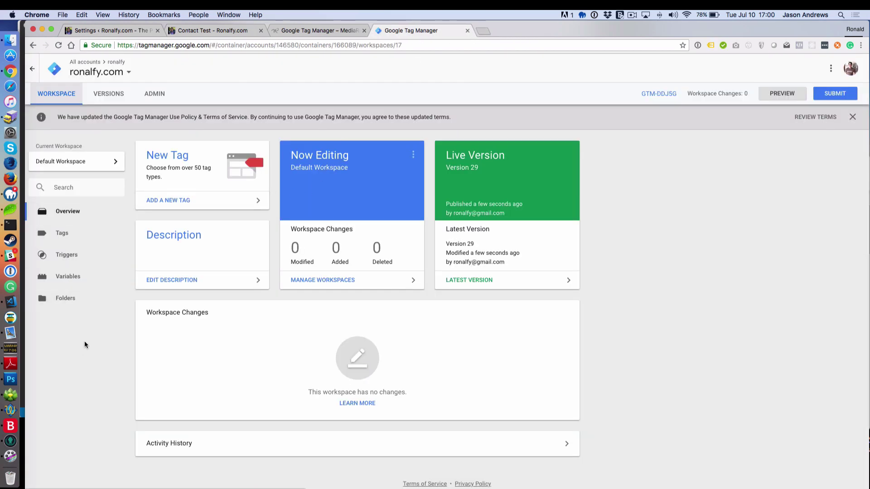
pyautogui.click(68, 277)
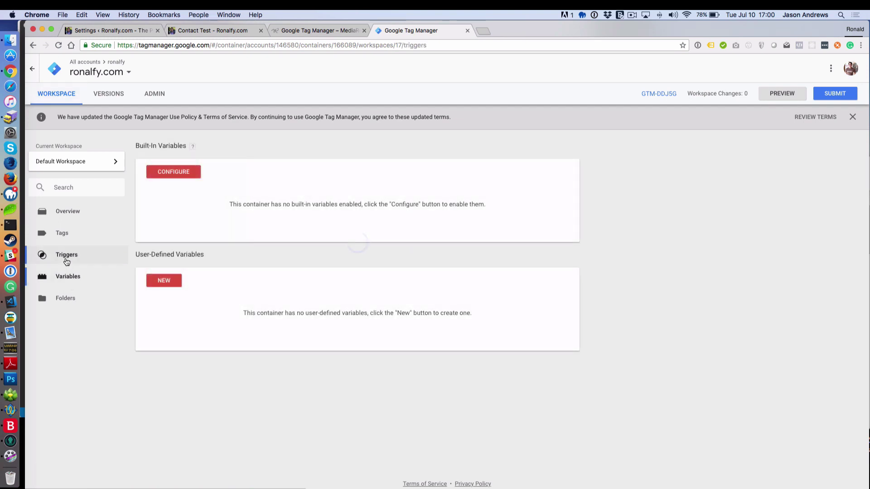
pyautogui.click(66, 256)
pyautogui.click(65, 239)
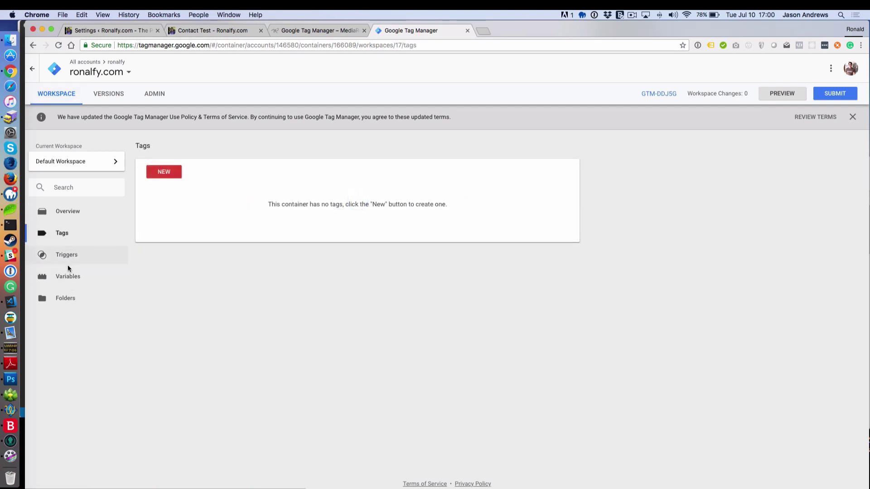
# Step: Review the head and body install snippets under Admin, then return to the workspace overview
pyautogui.click(157, 102)
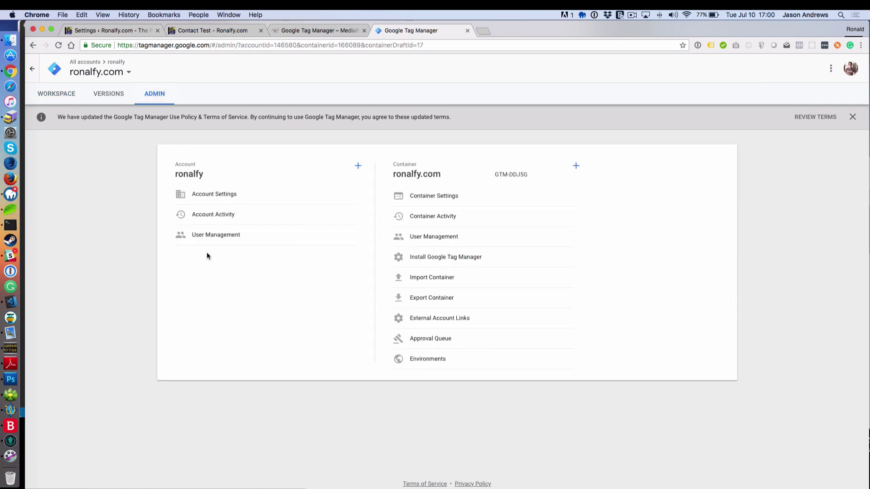
pyautogui.click(439, 259)
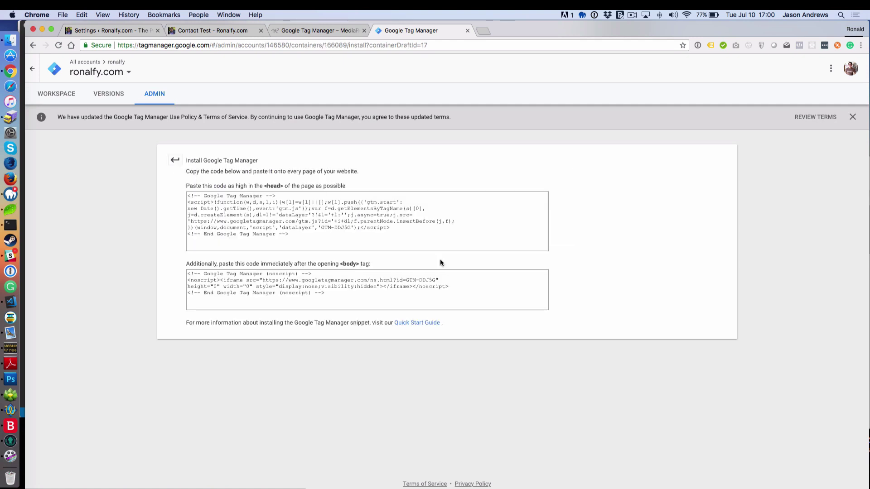
pyautogui.moveTo(308, 237); pyautogui.dragTo(192, 185)
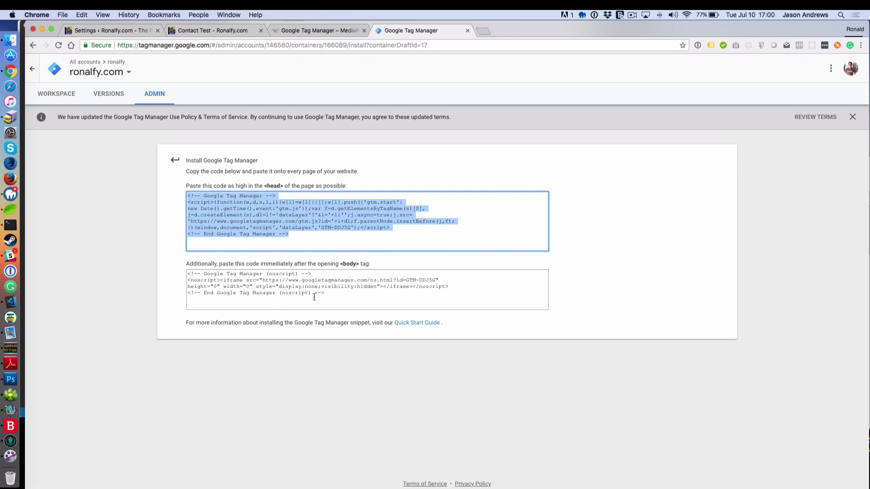
pyautogui.moveTo(341, 292); pyautogui.dragTo(188, 270)
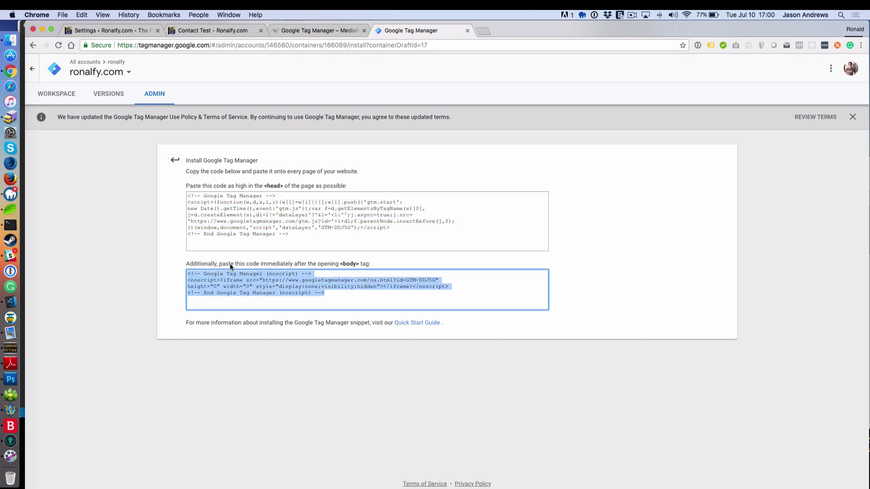
pyautogui.click(294, 235)
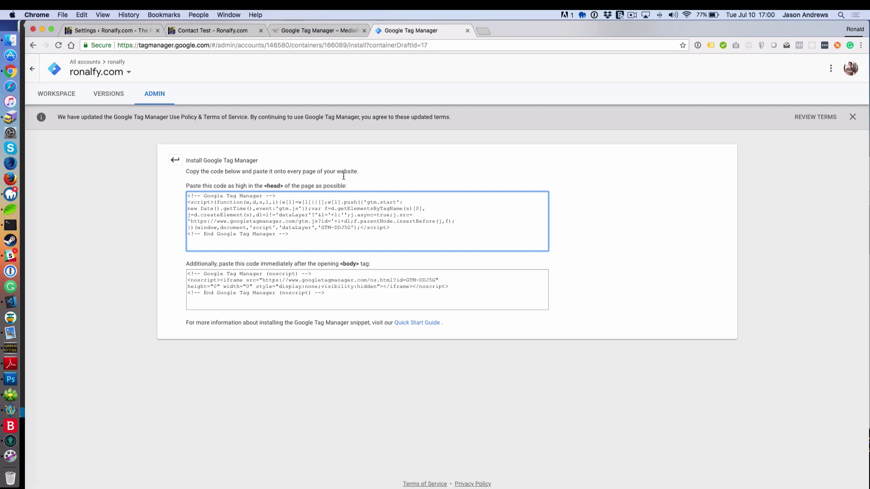
pyautogui.click(57, 93)
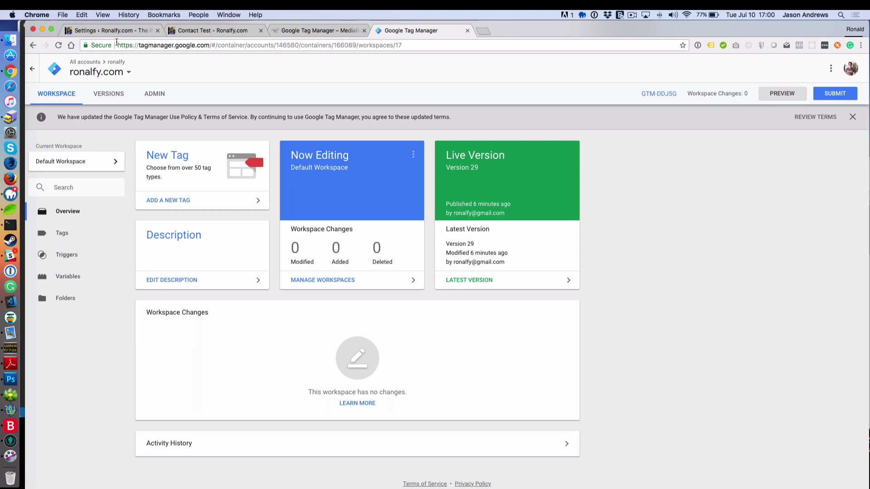
# Step: Set Event Tracking to Google Tag Manager (Ajax only) with all forms Ajax only, and save
pyautogui.click(119, 32)
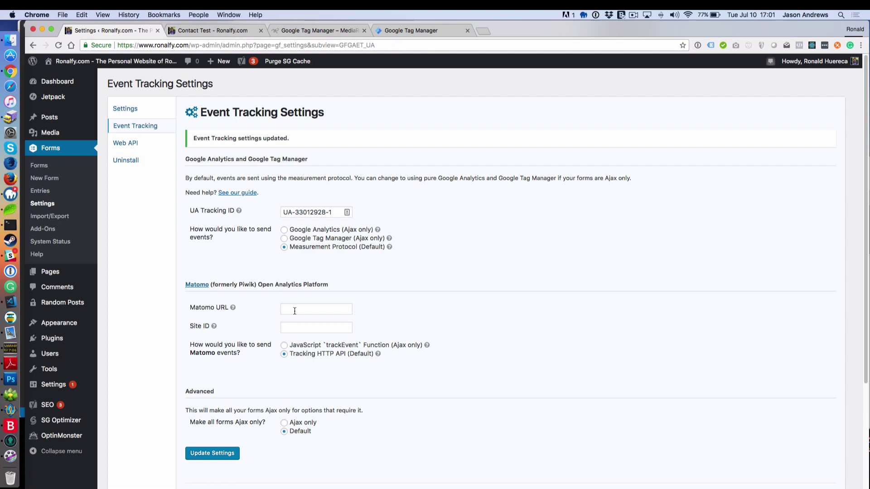
pyautogui.click(312, 240)
pyautogui.click(220, 454)
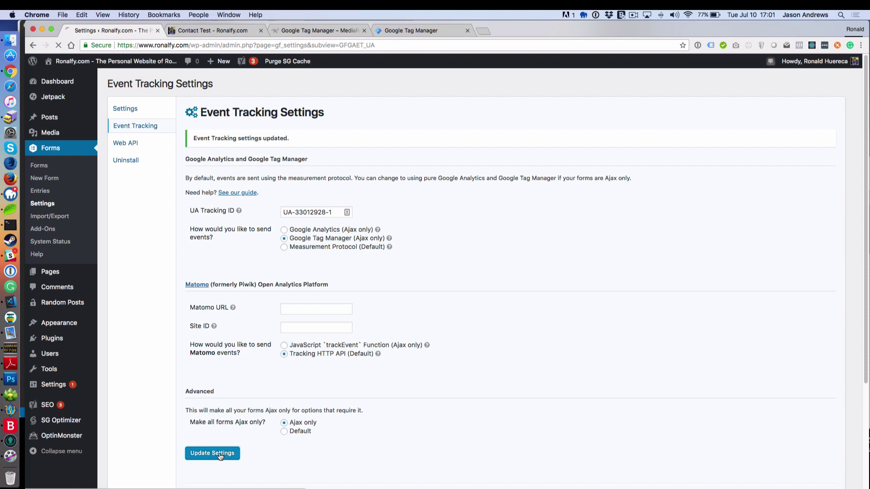
# Step: Reload the Contact Test page without the #gf_4 anchor in the address
pyautogui.click(214, 31)
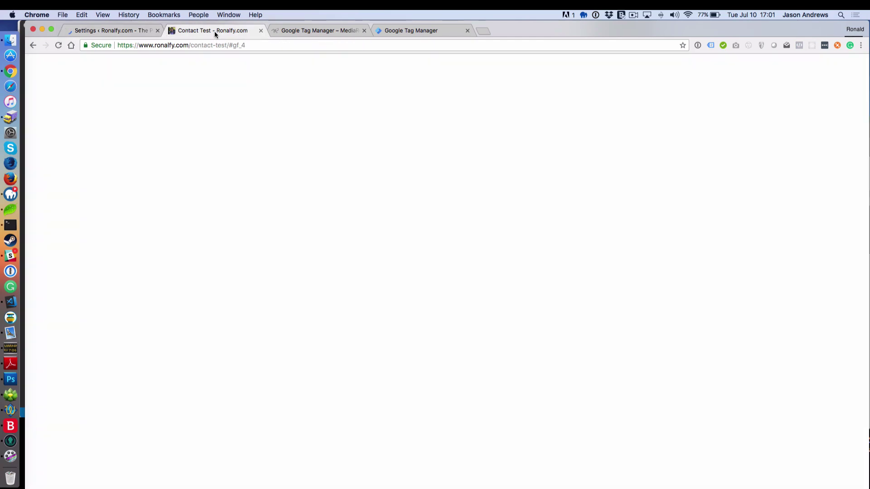
pyautogui.moveTo(229, 45); pyautogui.dragTo(251, 49)
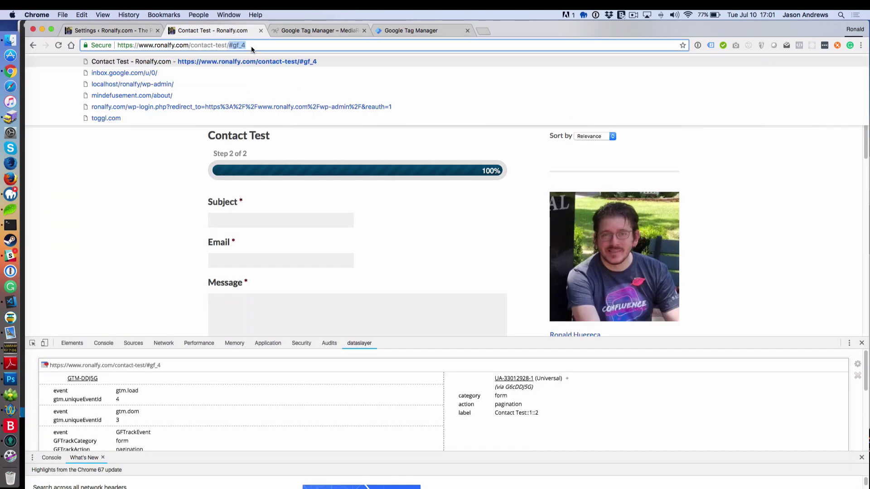
pyautogui.press('BackSpace')
pyautogui.press('Return')
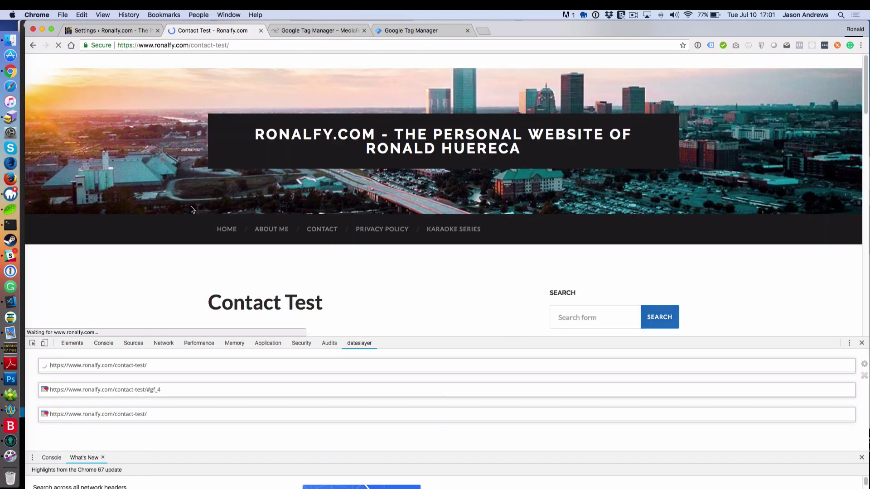
# Step: Enter a first and last name in the form and advance to step 2
pyautogui.scroll(-5, 202, 271)
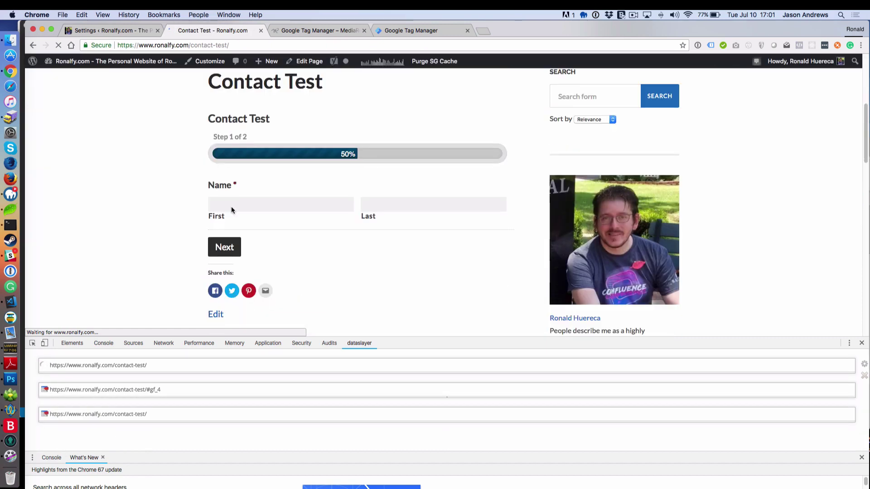
pyautogui.click(239, 201)
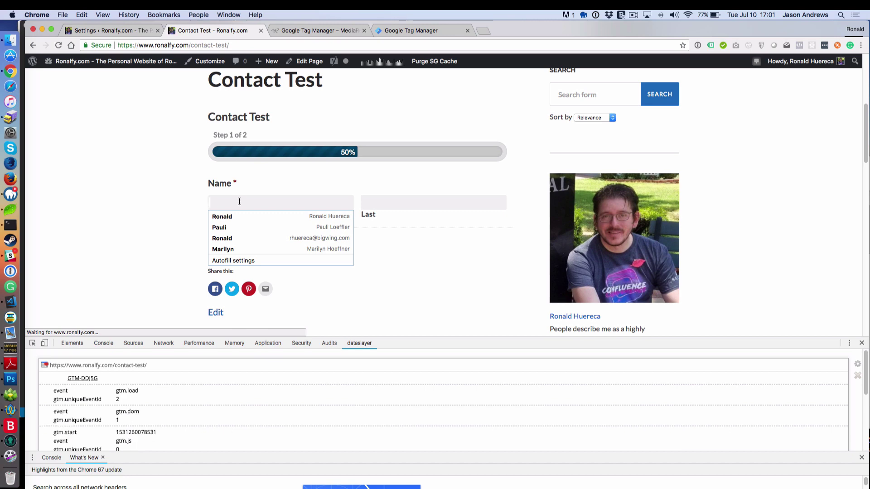
pyautogui.write('Ronald')
pyautogui.press('Tab')
pyautogui.write('Huereca')
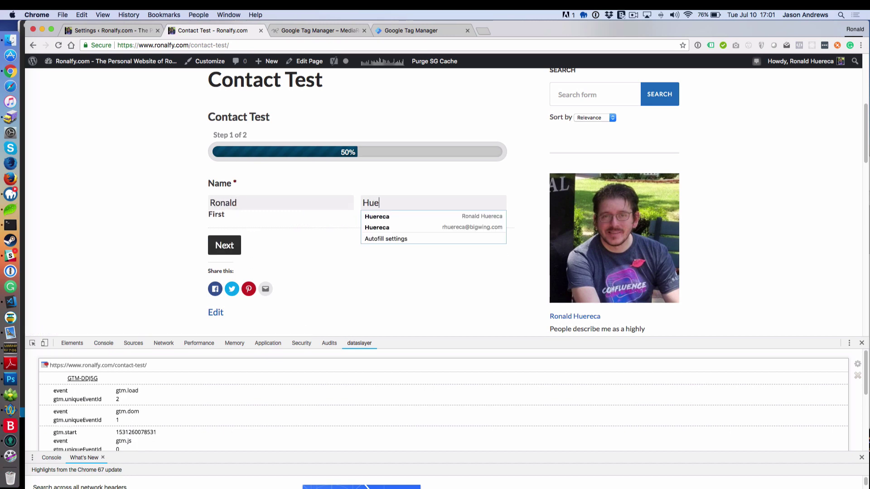
pyautogui.click(224, 245)
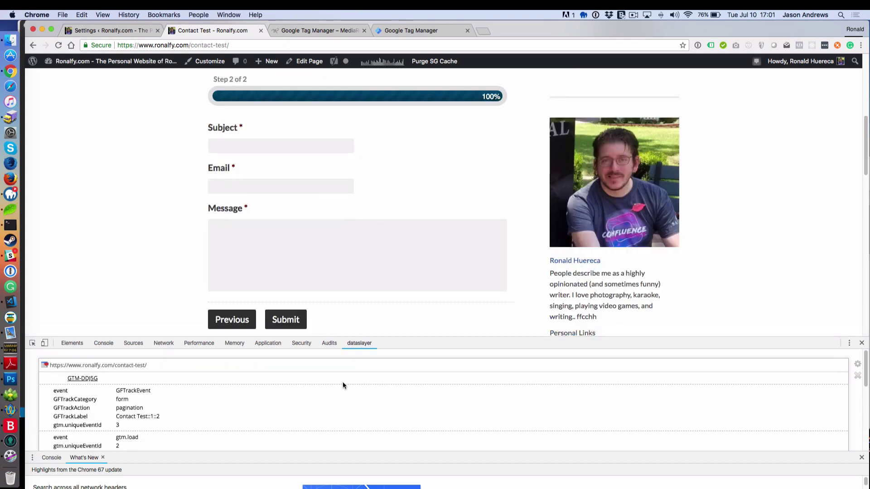
# Step: Highlight the logged GFTrackEvent values: event, form category, pagination action and Contact Test::1::2 label
pyautogui.doubleClick(128, 391)
pyautogui.press('super+c')
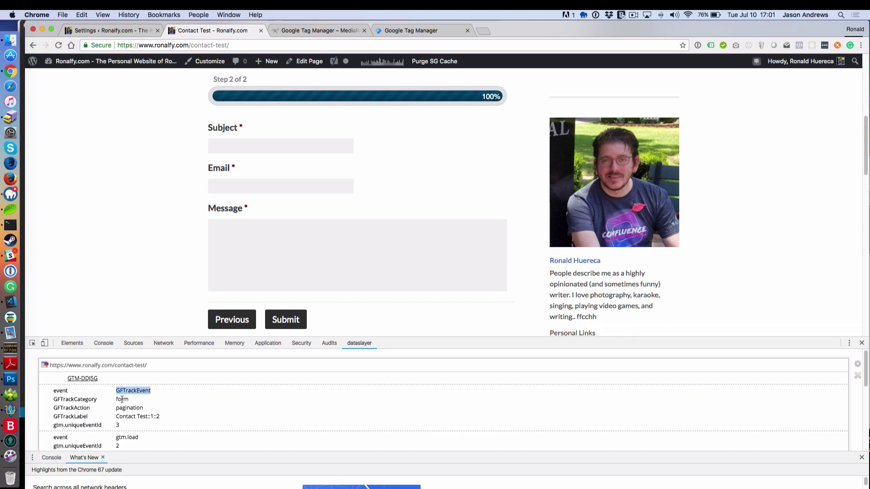
pyautogui.doubleClick(122, 399)
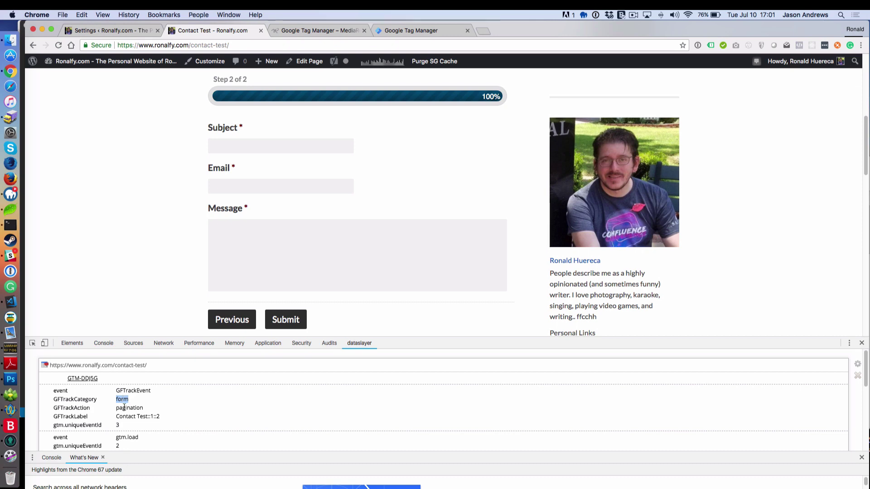
pyautogui.doubleClick(123, 408)
pyautogui.moveTo(116, 416); pyautogui.dragTo(164, 419)
pyautogui.click(159, 418)
# Step: Read the GFTrackEvent format in the MediaRon article, then show the container's Triggers list
pyautogui.click(314, 31)
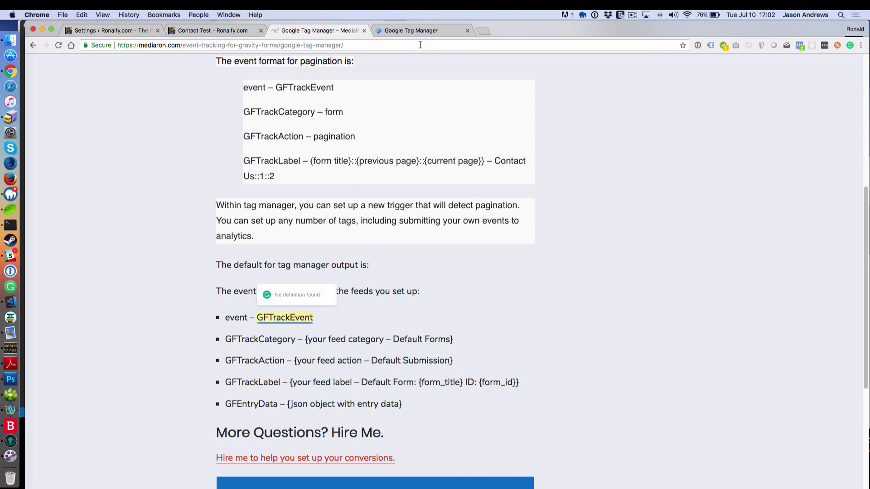
pyautogui.click(425, 30)
pyautogui.click(89, 253)
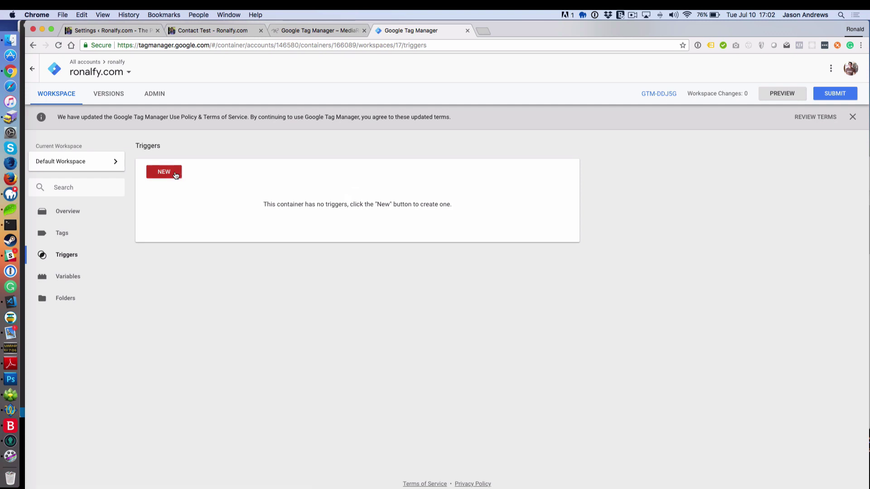
# Step: Create a Custom Event trigger for event name GFTrackEvent, named 'Event - GFTrackEvent'
pyautogui.click(177, 175)
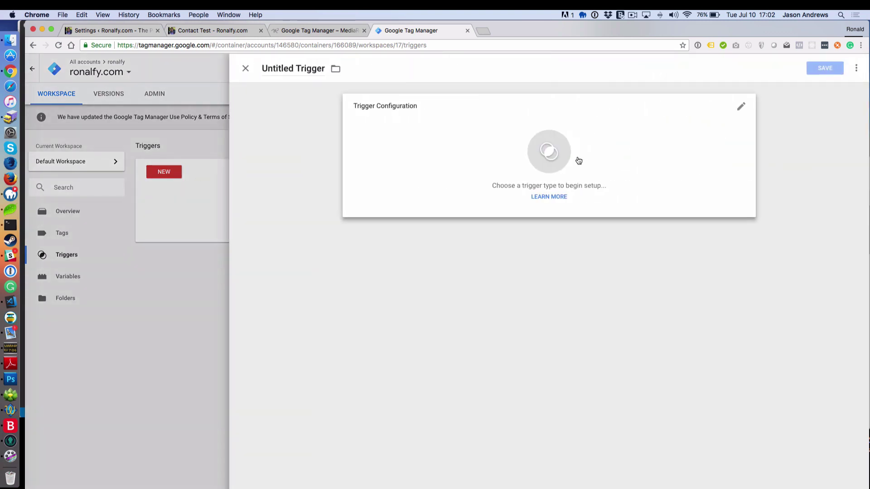
pyautogui.click(554, 160)
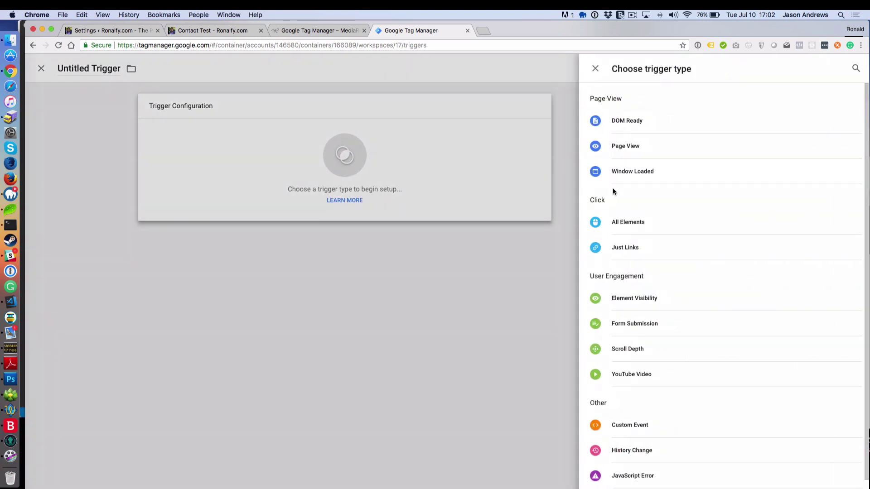
pyautogui.click(598, 427)
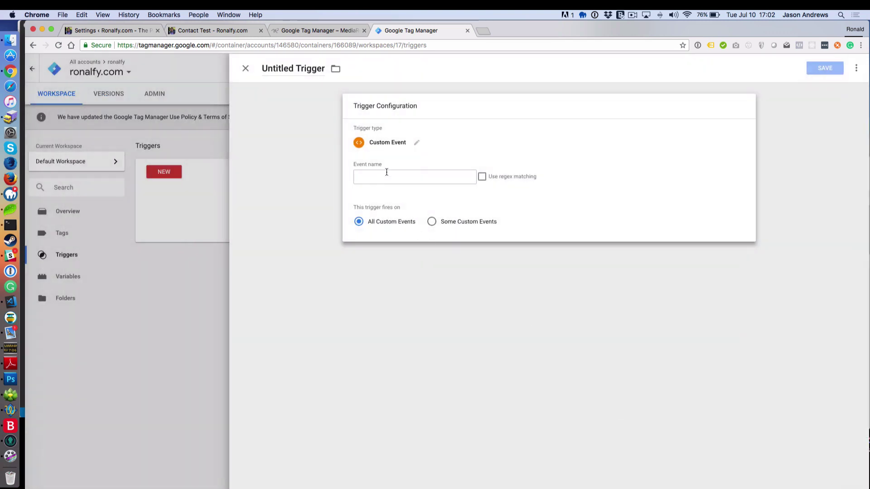
pyautogui.click(387, 172)
pyautogui.press('Down')
pyautogui.click(418, 165)
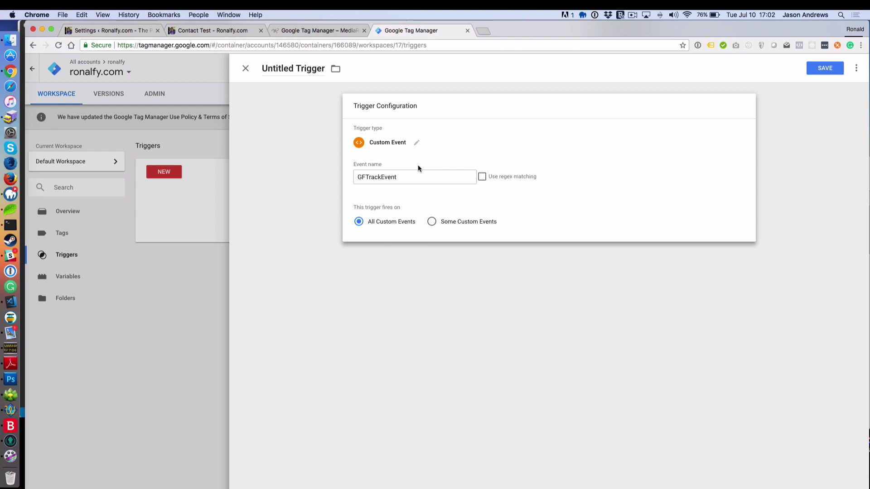
pyautogui.click(818, 69)
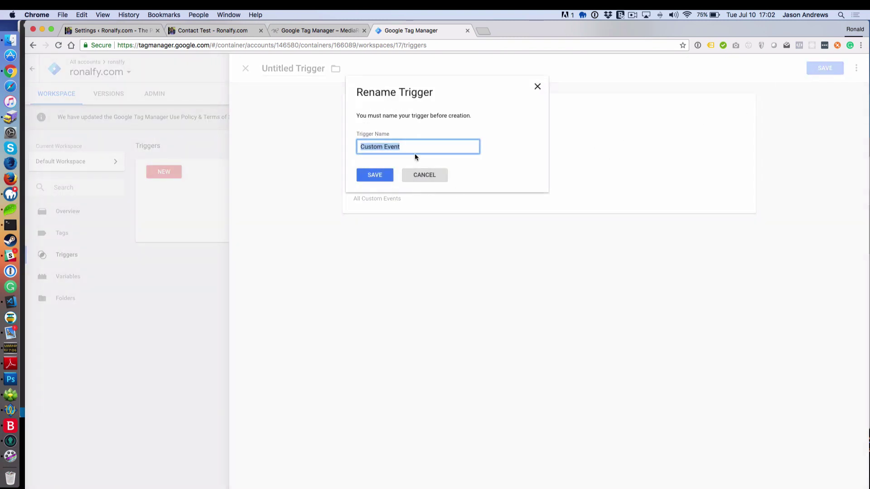
pyautogui.write('Event ')
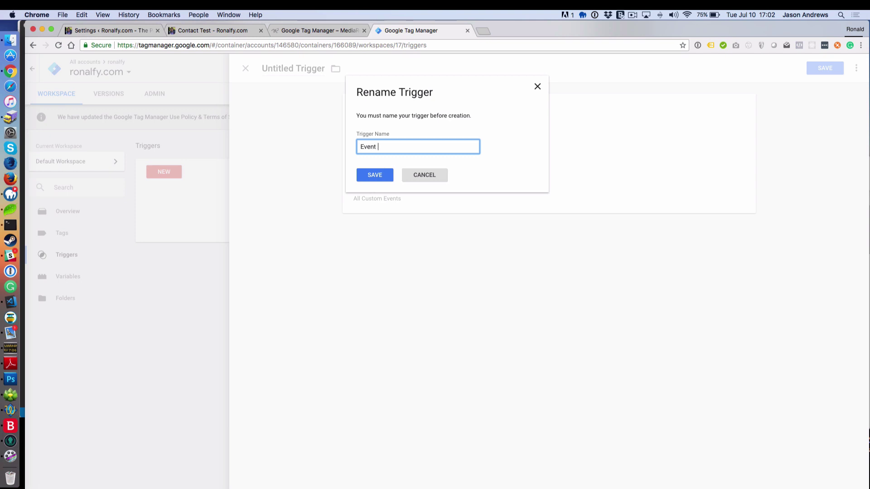
pyautogui.write('-')
pyautogui.press('super+v')
# Step: Save the Event - GFTrackEvent trigger and start a new Data Layer Variable
pyautogui.click(379, 182)
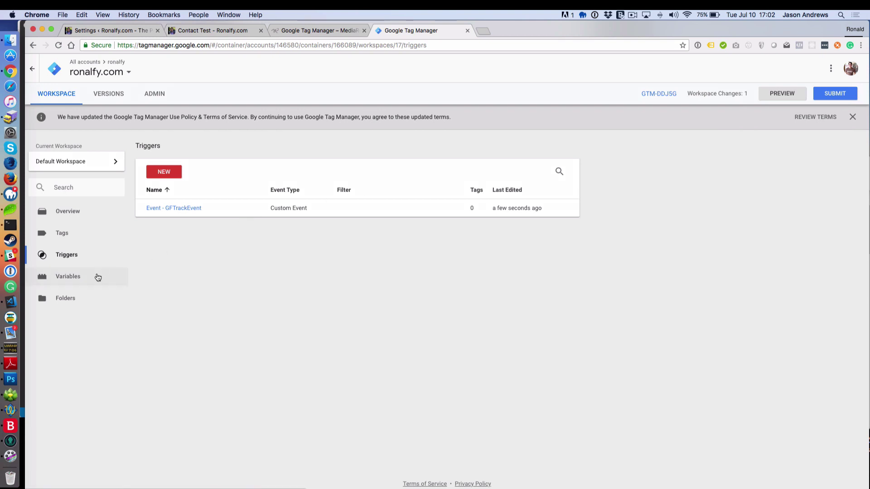
pyautogui.click(86, 279)
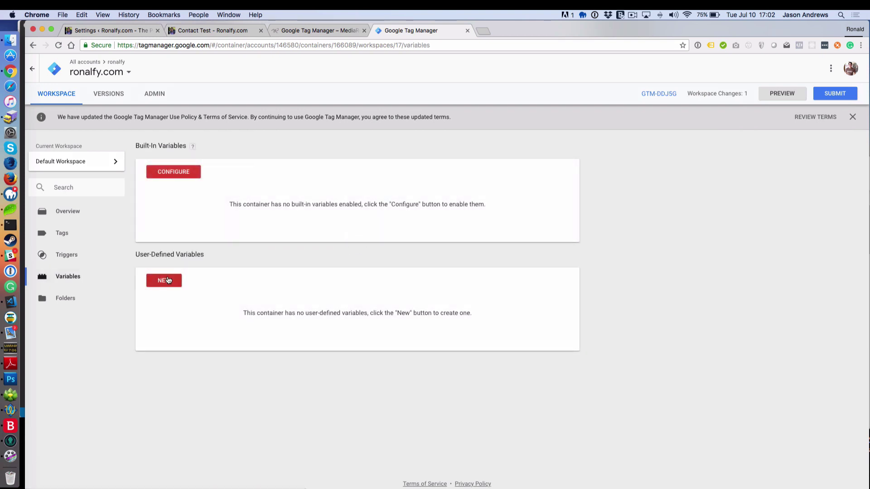
pyautogui.click(166, 283)
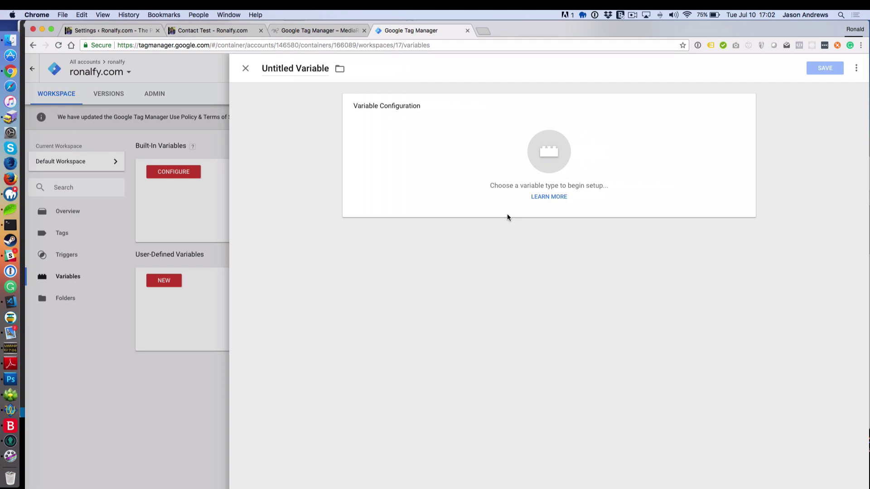
pyautogui.click(548, 168)
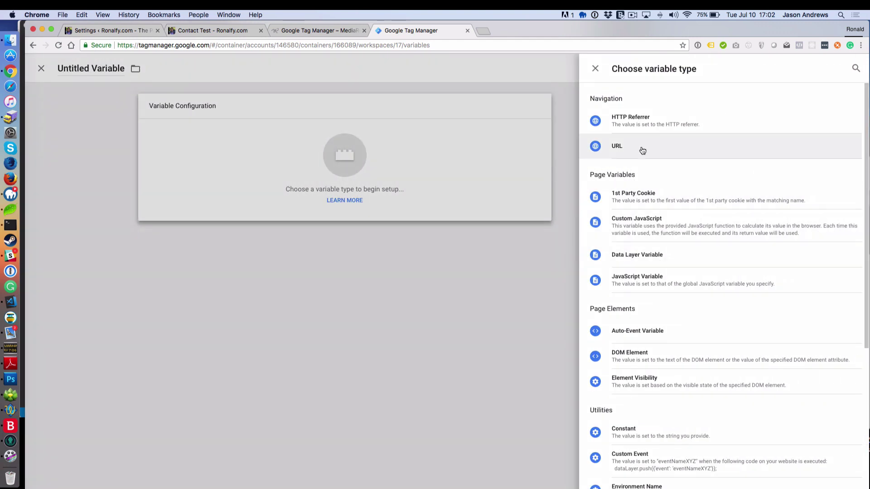
pyautogui.click(633, 256)
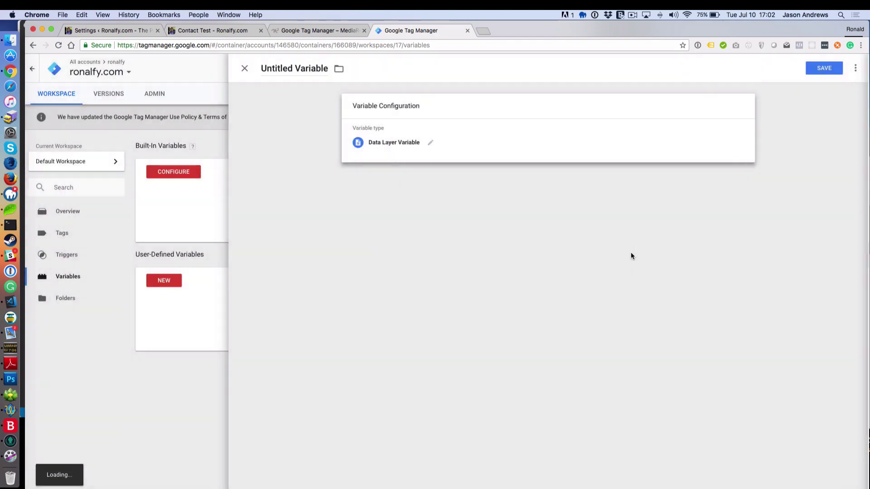
# Step: Set the variable's key to GFTrackCategory, copied from the article, title it 'DL - GFTrackCategory' and save
pyautogui.click(388, 175)
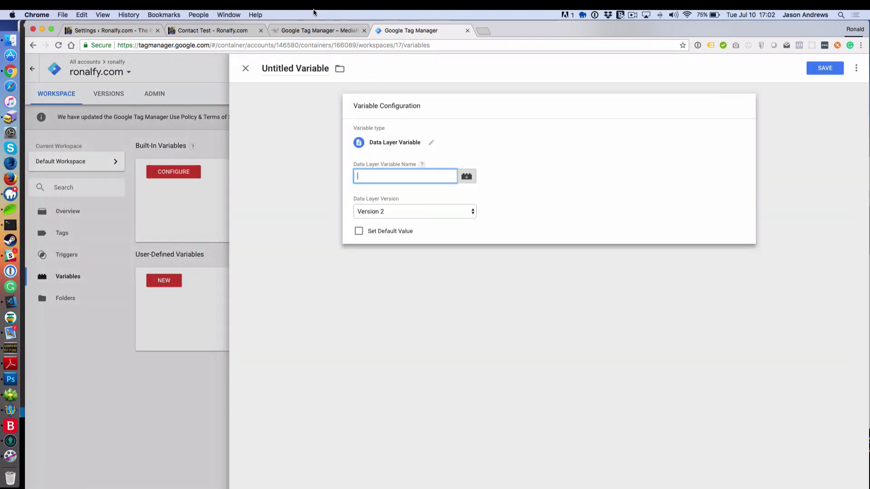
pyautogui.click(320, 31)
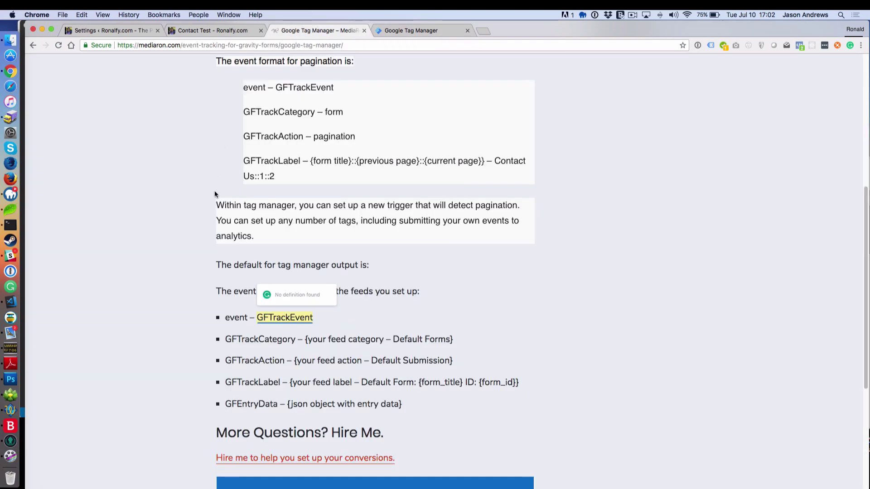
pyautogui.doubleClick(252, 339)
pyautogui.press('super+c')
pyautogui.click(415, 30)
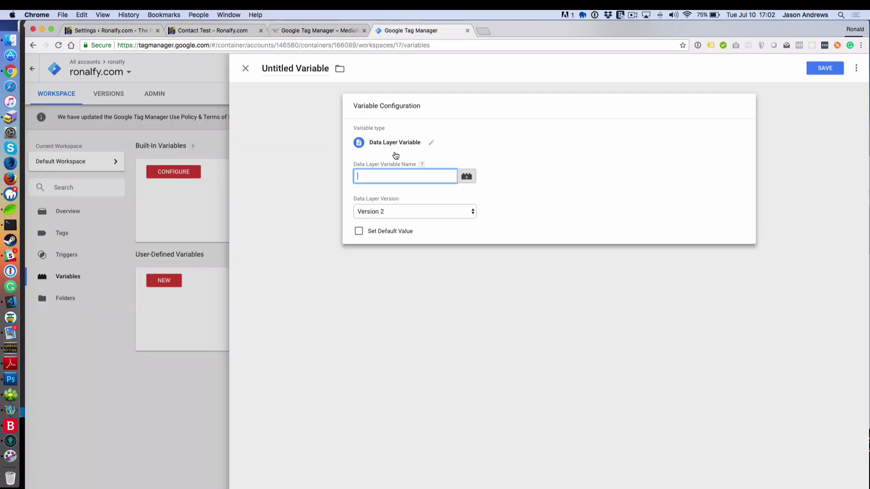
pyautogui.press('super+v')
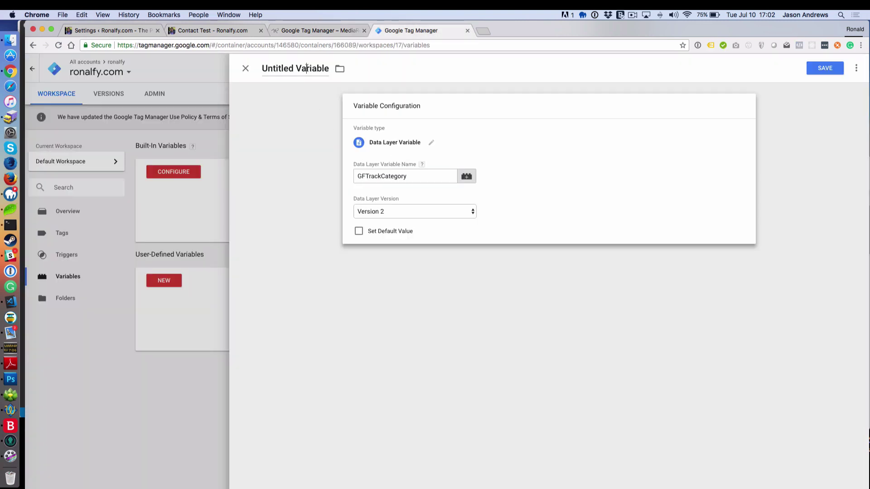
pyautogui.tripleClick(308, 68)
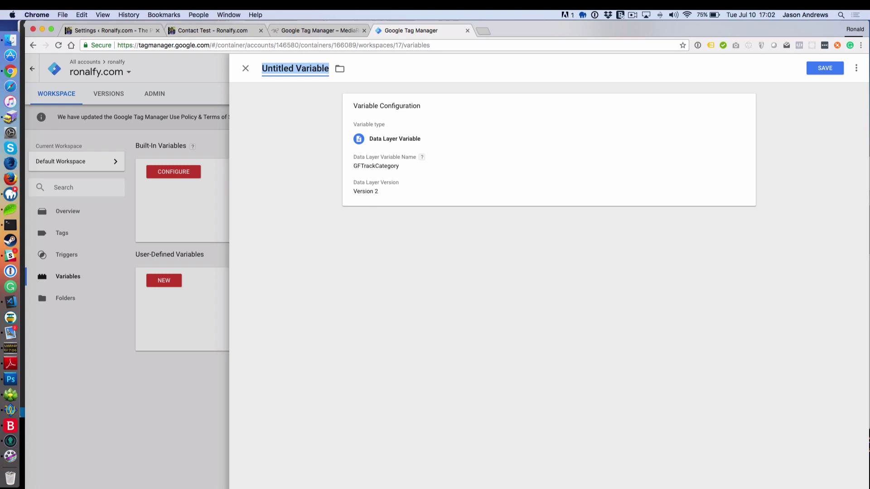
pyautogui.write('DL -')
pyautogui.press('super+v')
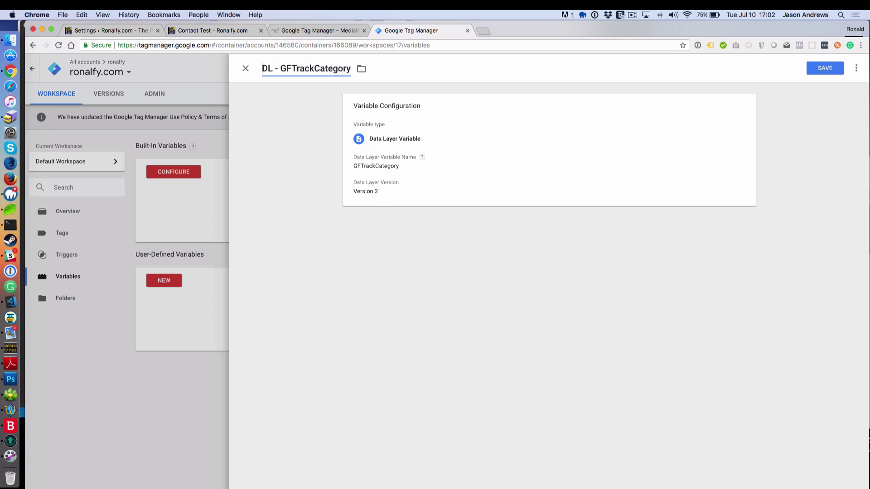
pyautogui.click(379, 215)
pyautogui.click(819, 69)
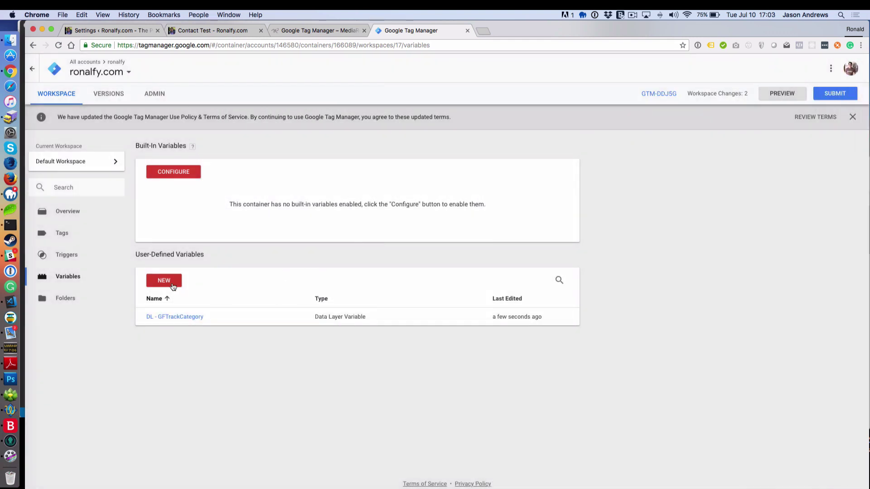
# Step: Start a new Data Layer Variable and copy GFTrackAction from the article
pyautogui.click(173, 287)
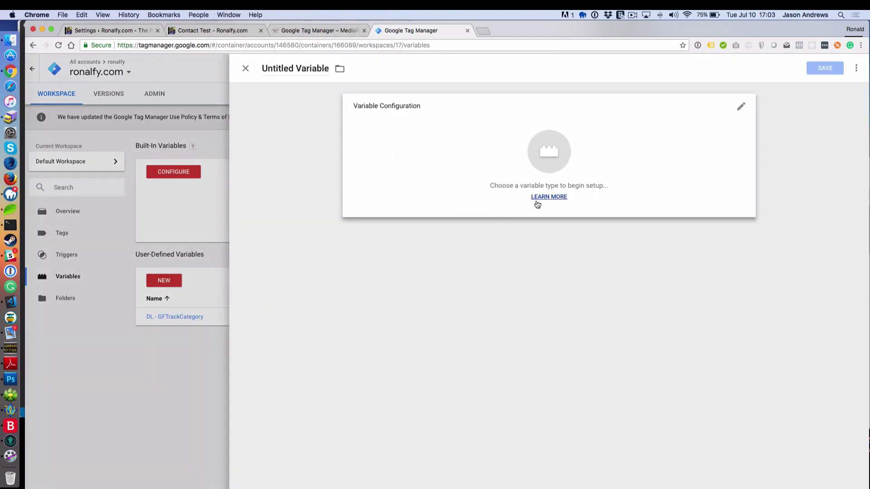
pyautogui.click(558, 154)
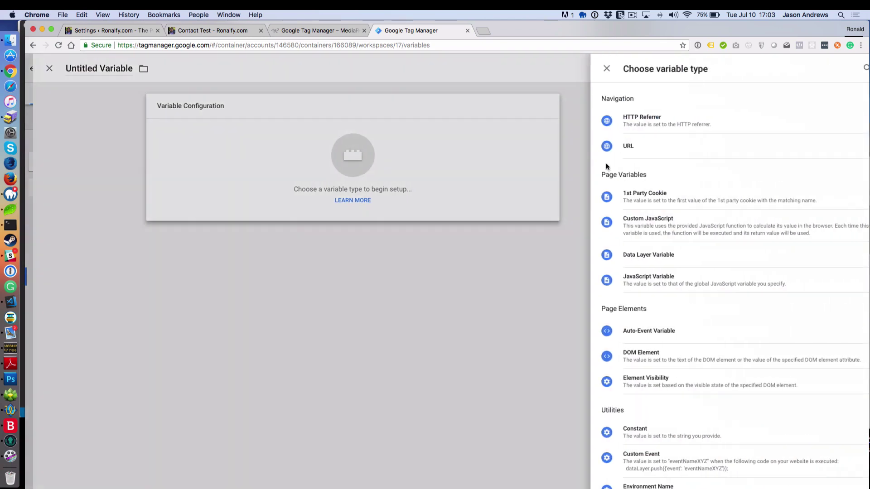
pyautogui.click(628, 264)
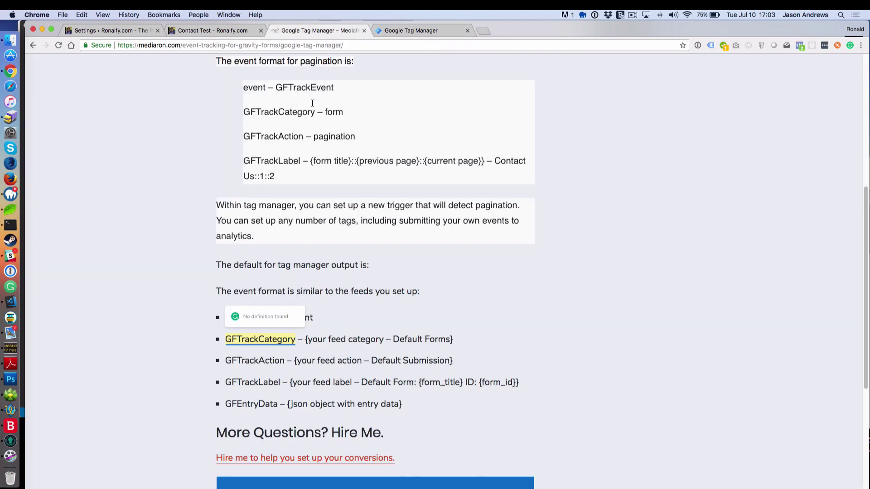
pyautogui.click(337, 31)
pyautogui.doubleClick(258, 383)
pyautogui.doubleClick(259, 361)
pyautogui.press('super+c')
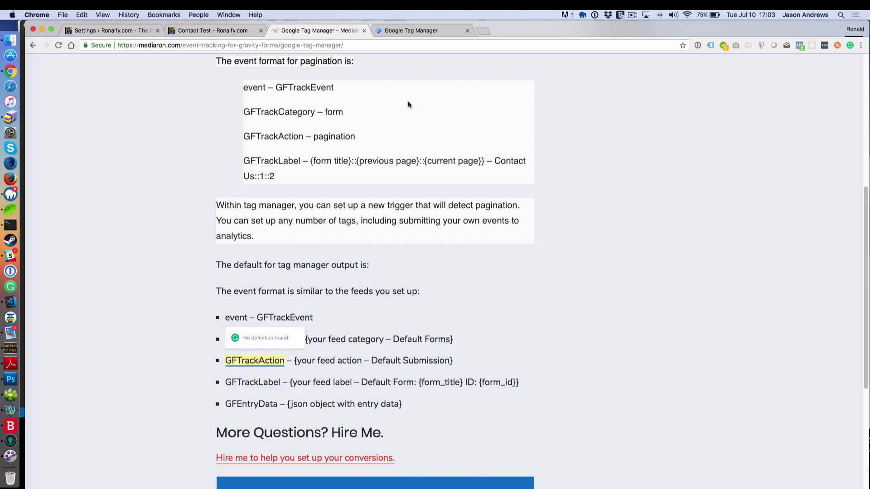
pyautogui.click(414, 30)
# Step: Set the key to GFTrackAction, title it 'DL - GFTrackAction' and save
pyautogui.click(390, 175)
pyautogui.press('super+v')
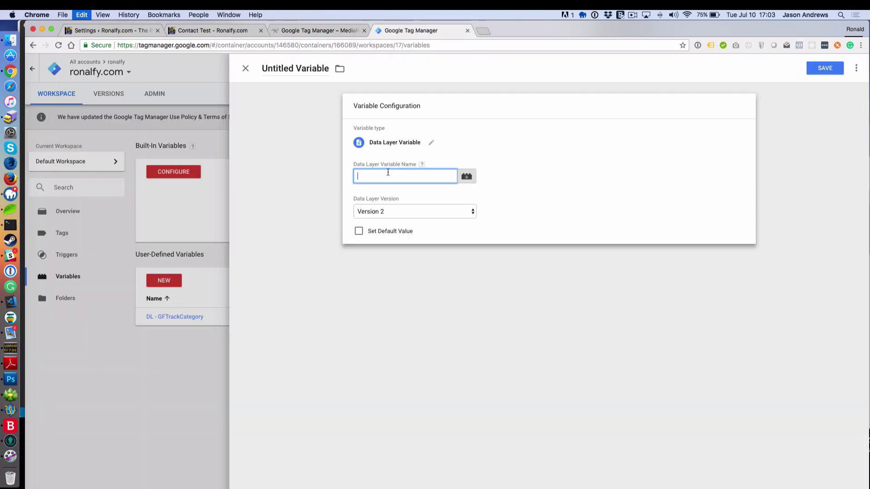
pyautogui.click(290, 68)
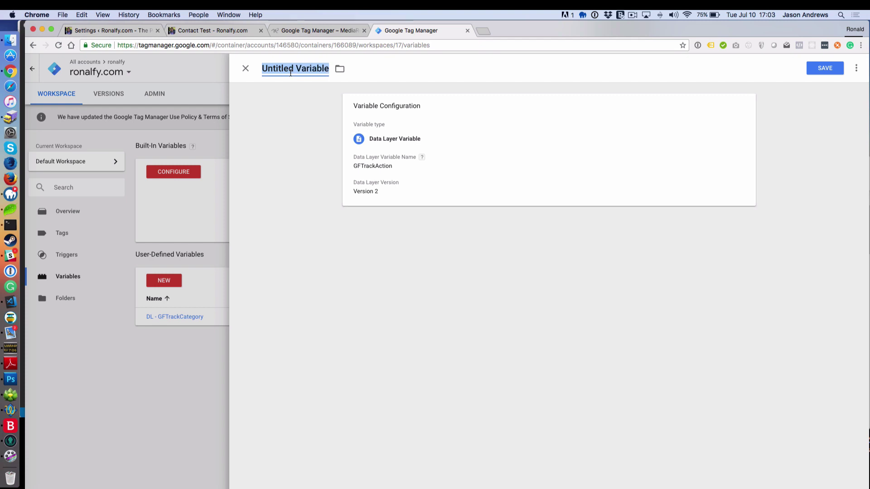
pyautogui.write('DL -')
pyautogui.press('super+v')
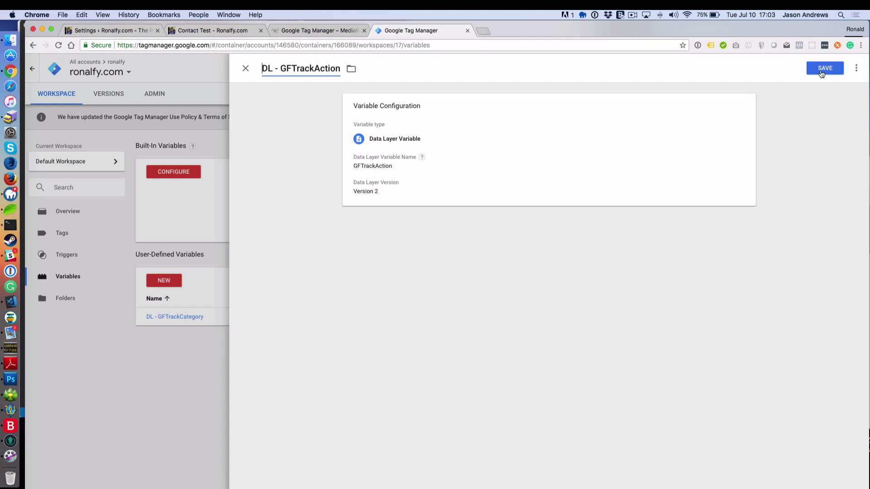
pyautogui.click(821, 70)
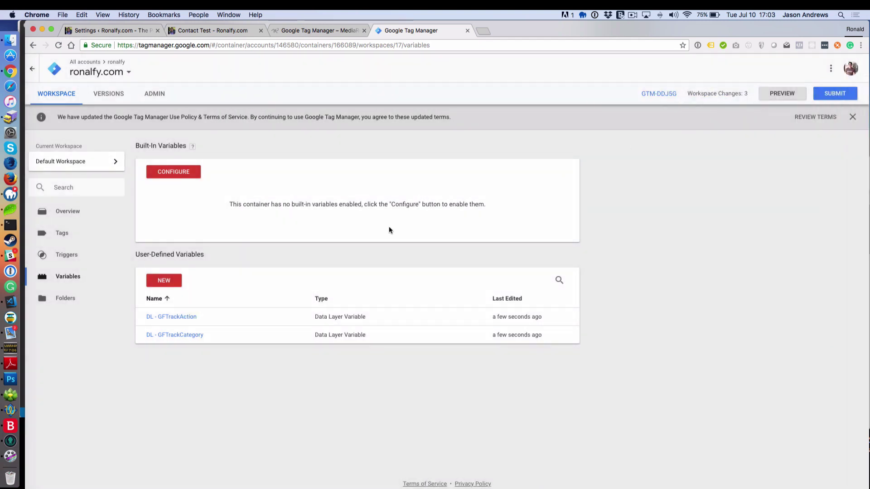
# Step: Start another new variable and copy GFTrackLabel from the article
pyautogui.click(176, 282)
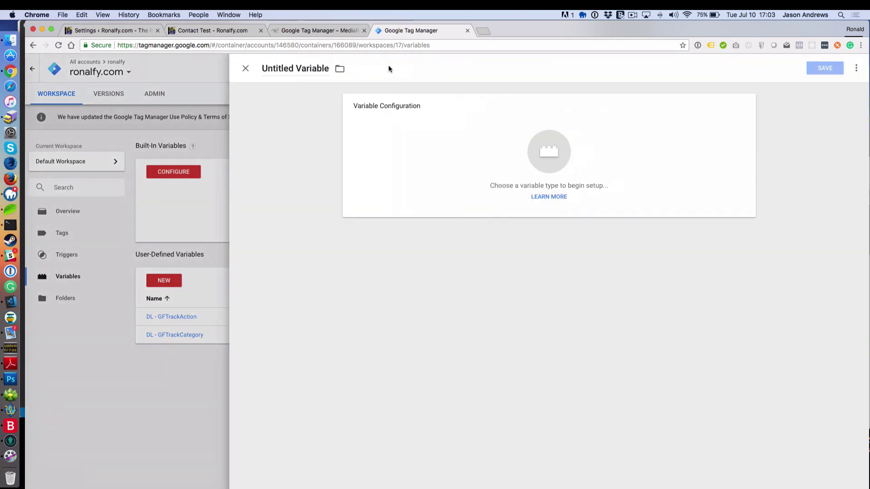
pyautogui.click(324, 35)
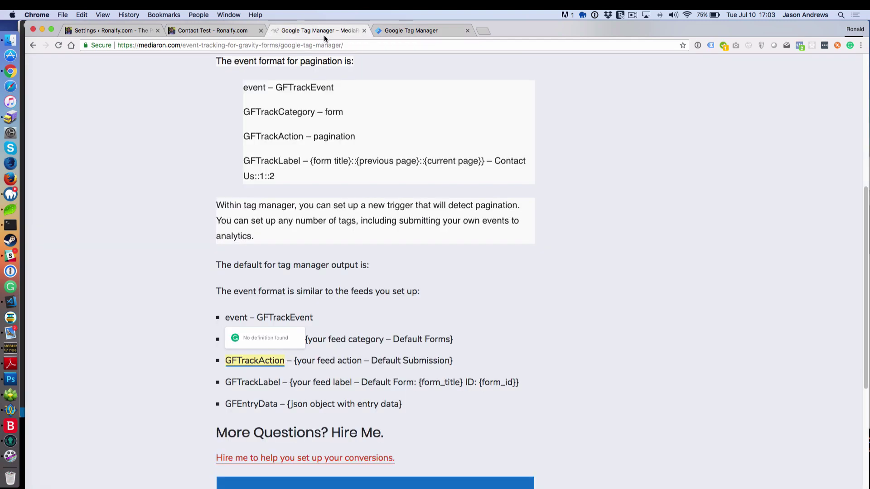
pyautogui.doubleClick(254, 401)
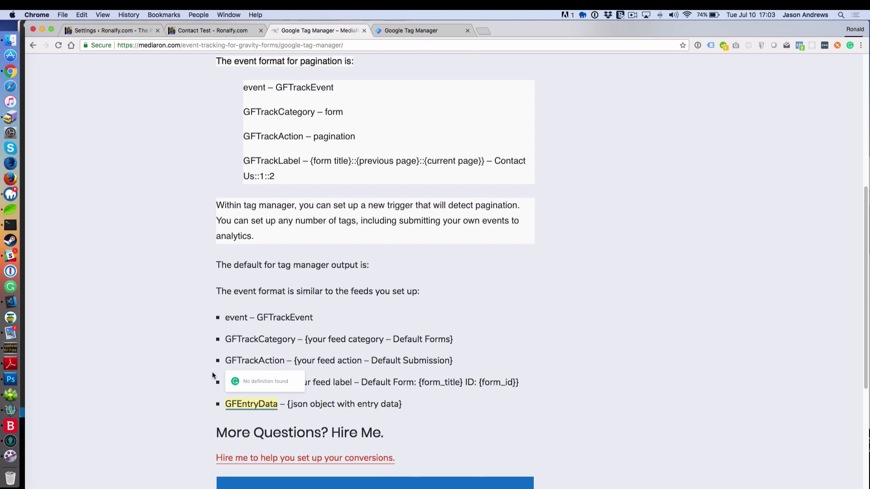
pyautogui.click(222, 382)
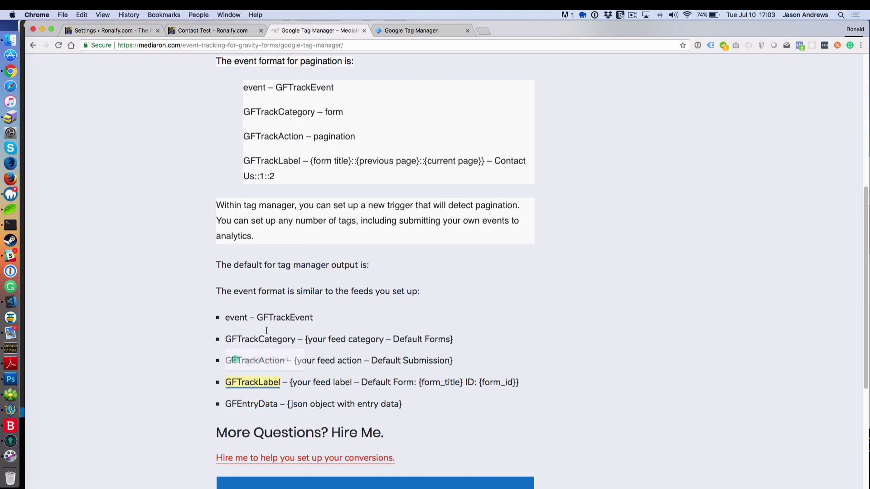
pyautogui.click(394, 32)
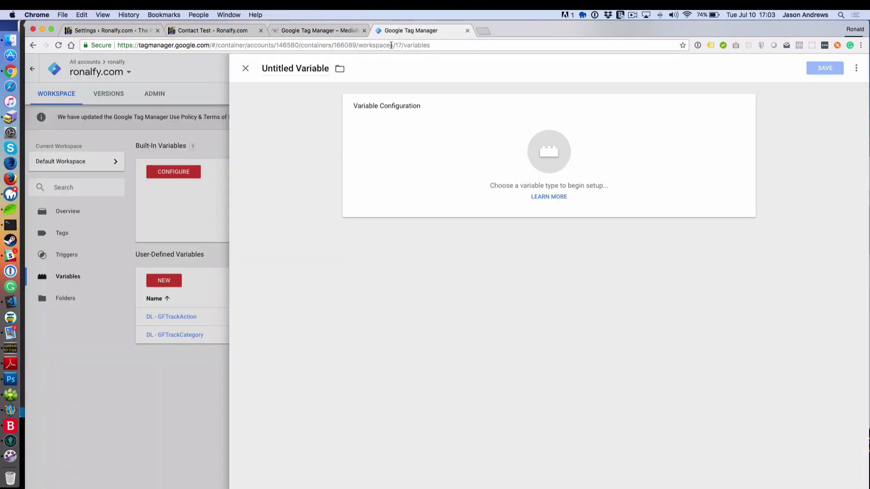
# Step: Make it a Data Layer Variable reading GFTrackLabel, titled 'DL - GFTrackLabel', and save
pyautogui.click(551, 169)
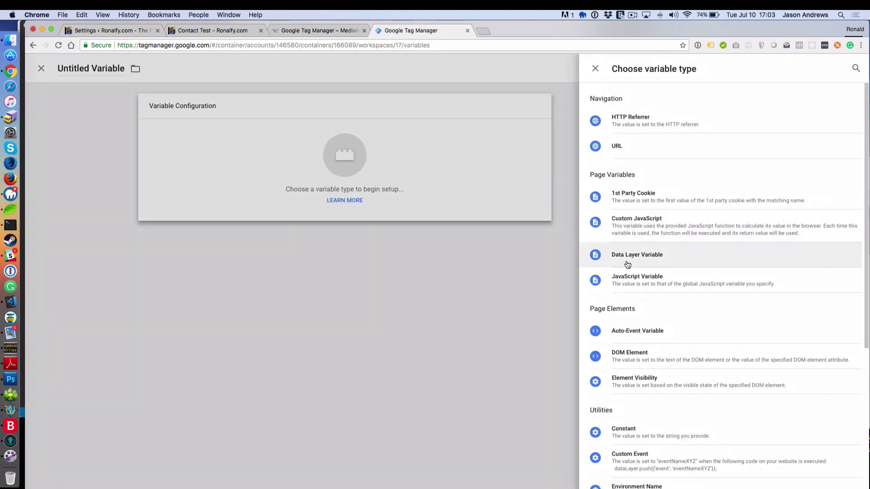
pyautogui.click(637, 258)
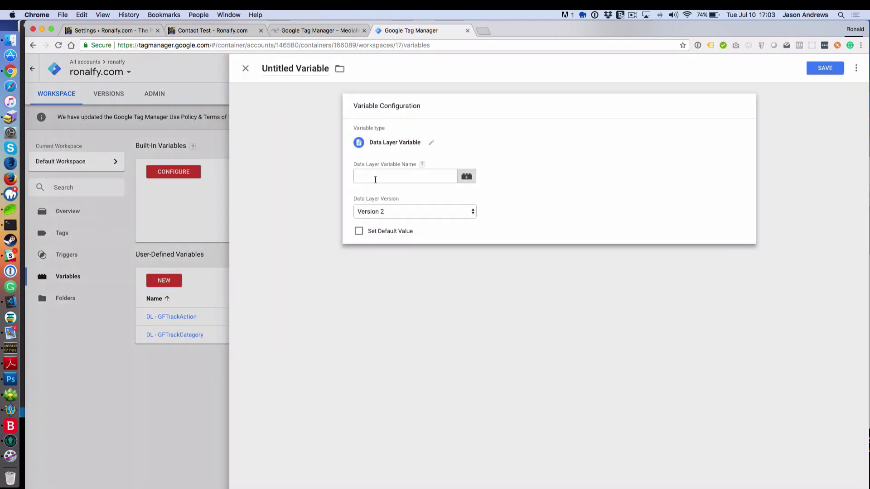
pyautogui.click(375, 180)
pyautogui.write('GFTrackLabel')
pyautogui.tripleClick(292, 69)
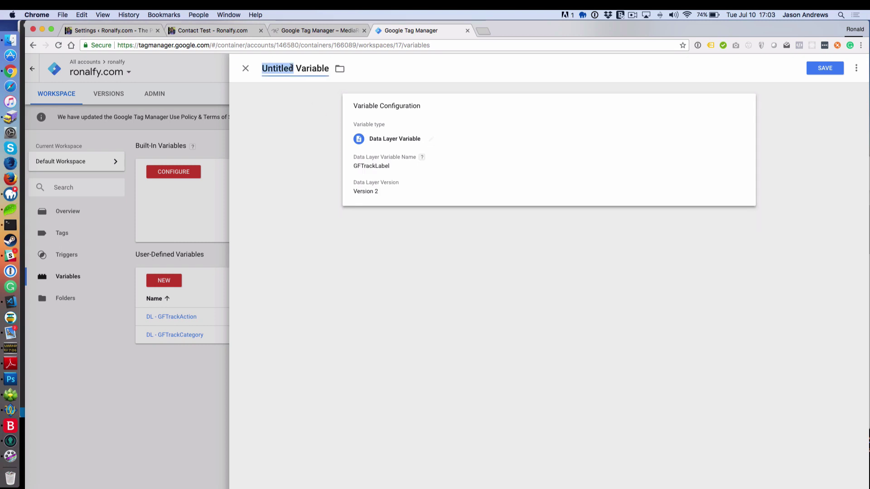
pyautogui.write('DL -')
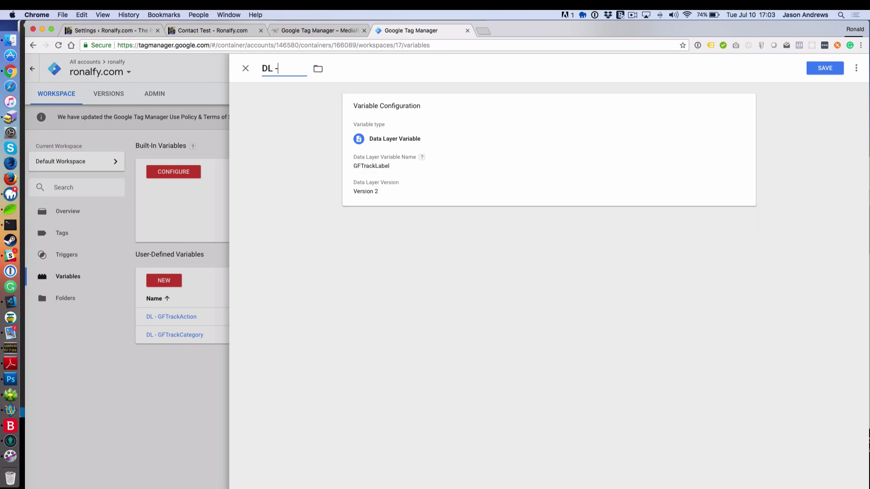
pyautogui.write('GFTrackLabel')
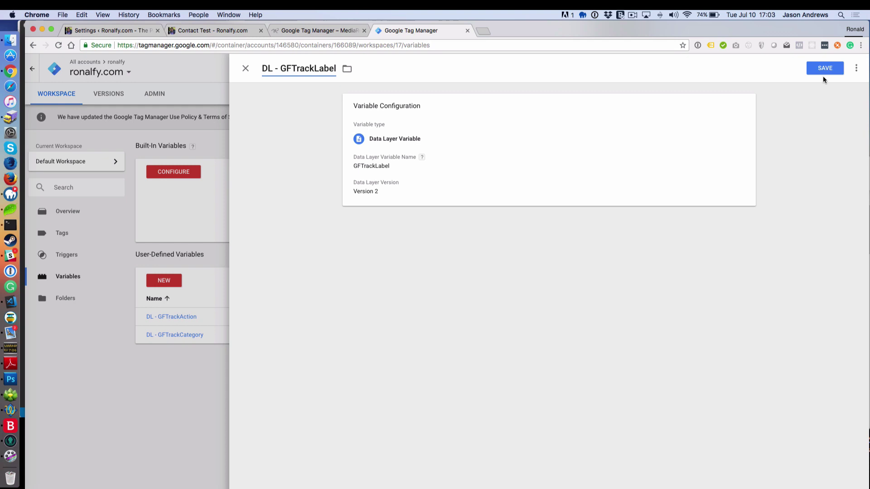
pyautogui.click(823, 72)
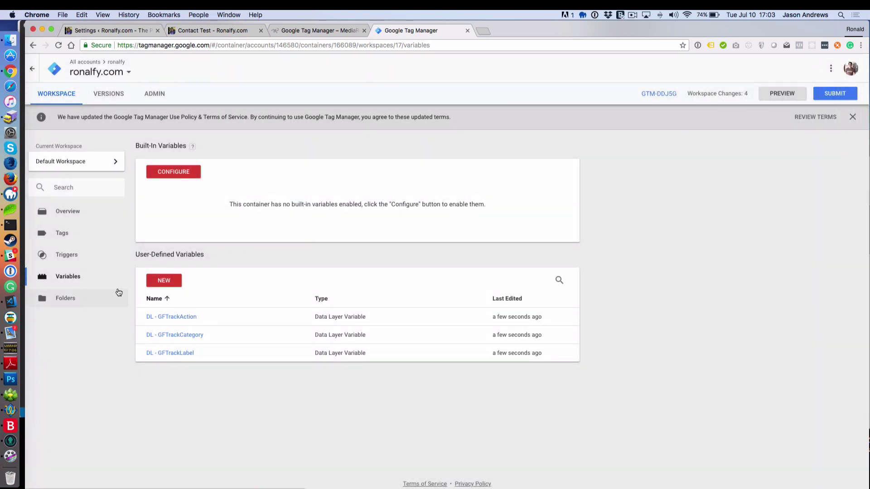
# Step: Create a new Universal Analytics tag with track type Event
pyautogui.click(78, 238)
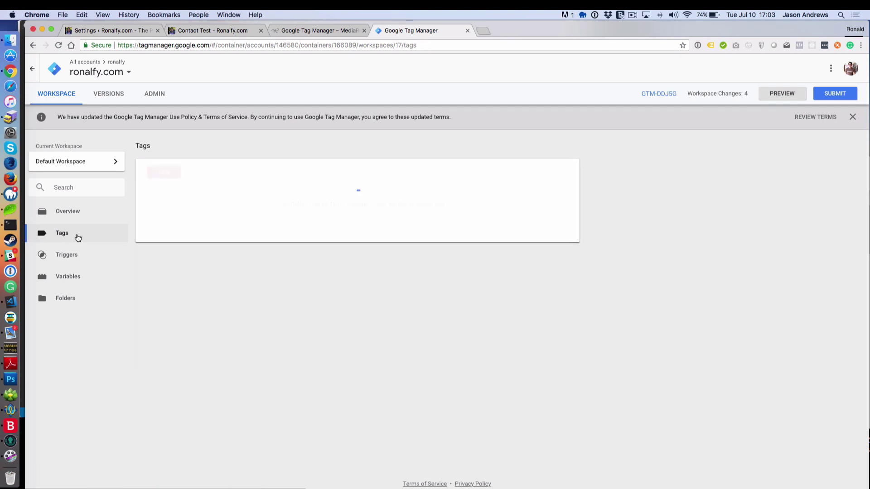
pyautogui.click(175, 172)
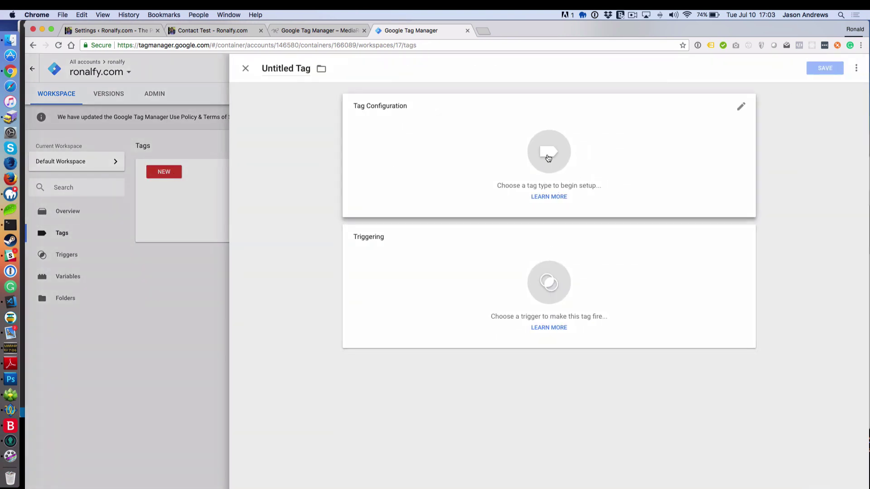
pyautogui.click(549, 155)
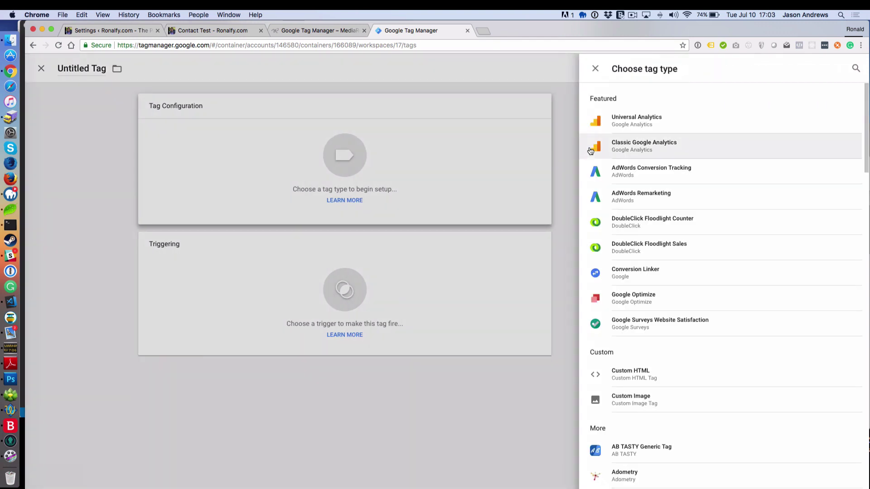
pyautogui.click(626, 124)
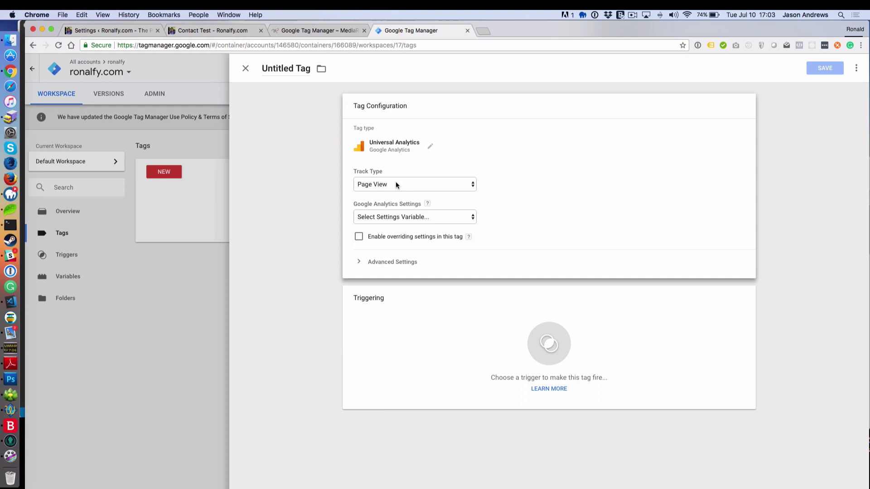
pyautogui.click(393, 183)
pyautogui.click(380, 193)
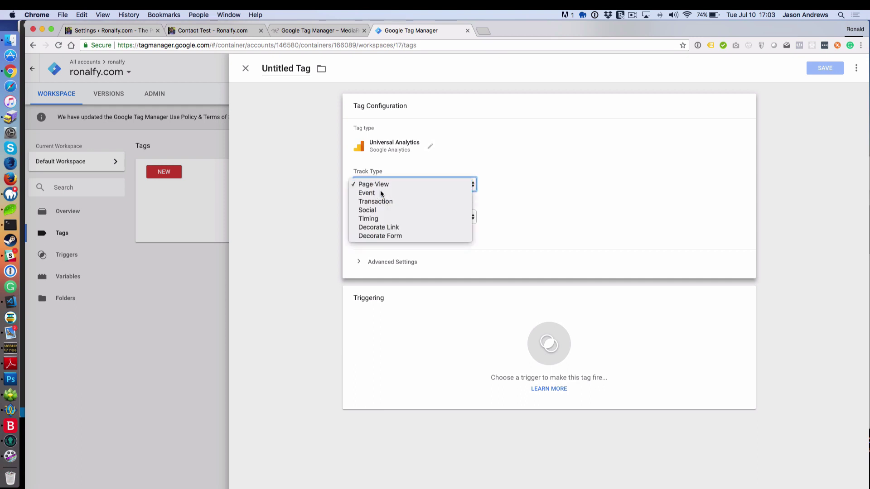
# Step: Fill Category, Action and Label with DL - GFTrackCategory, DL - GFTrackAction and DL - GFTrackLabel
pyautogui.click(373, 226)
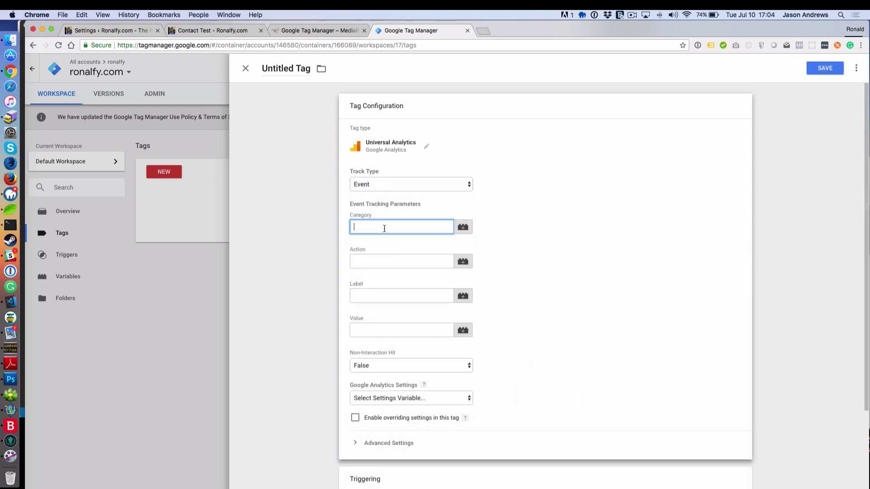
pyautogui.click(463, 226)
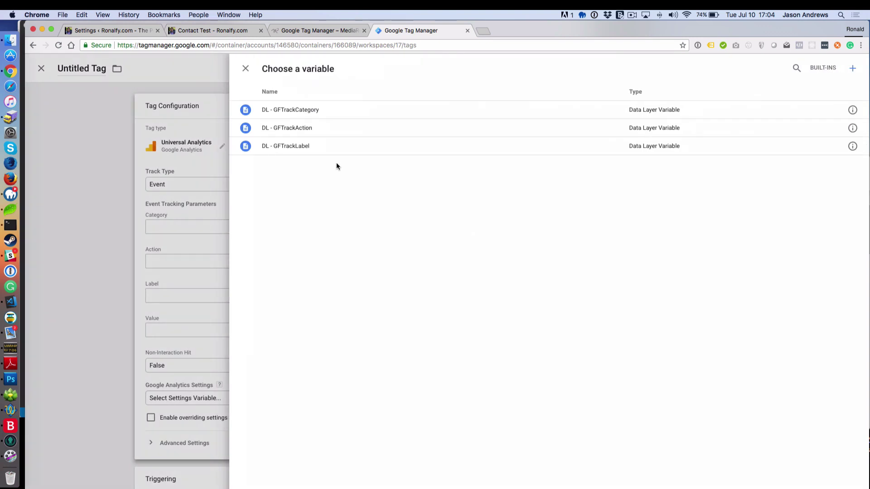
pyautogui.click(288, 116)
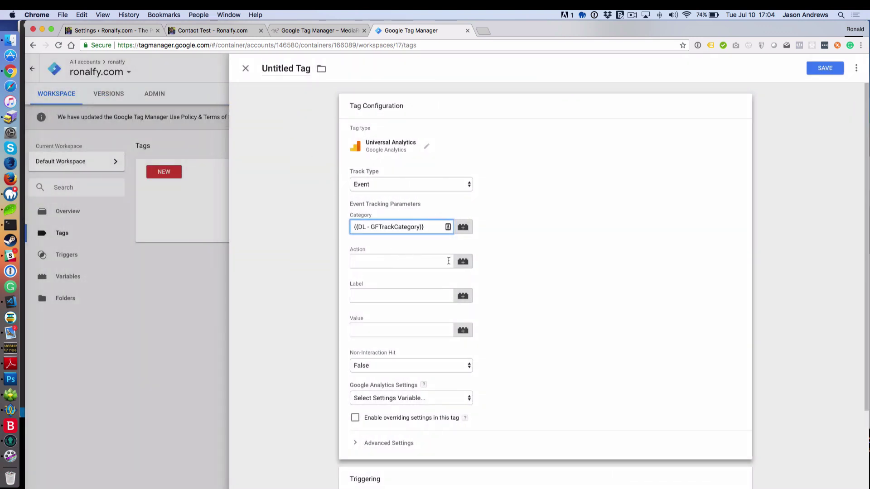
pyautogui.click(463, 261)
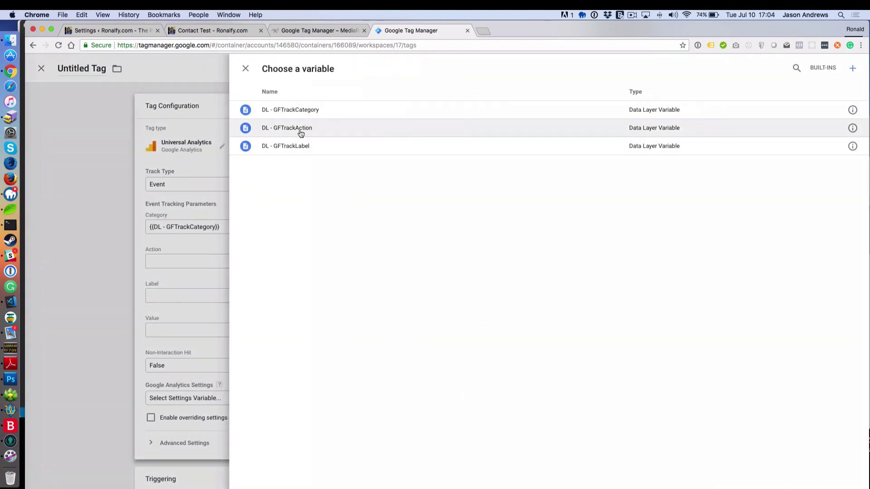
pyautogui.click(301, 132)
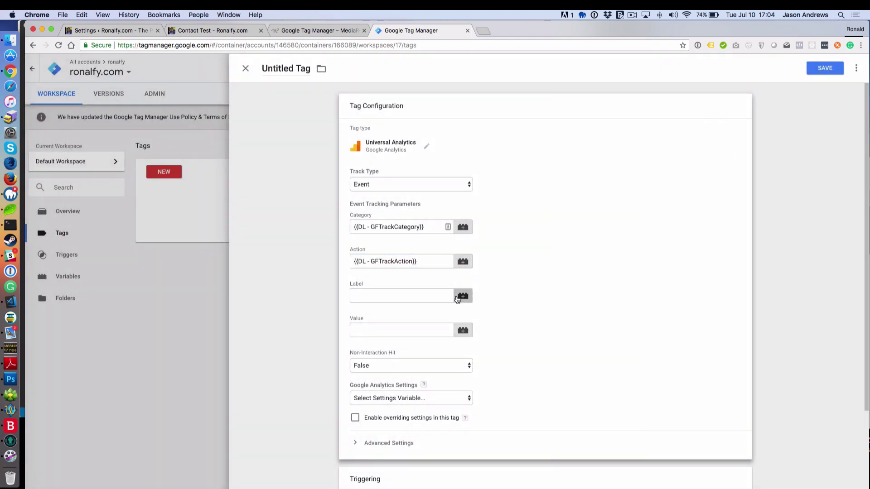
pyautogui.click(461, 296)
pyautogui.click(305, 146)
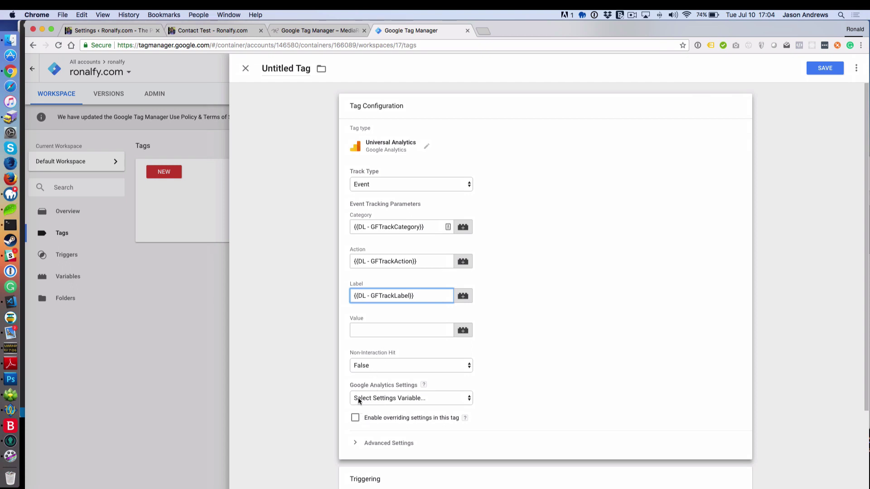
pyautogui.click(383, 333)
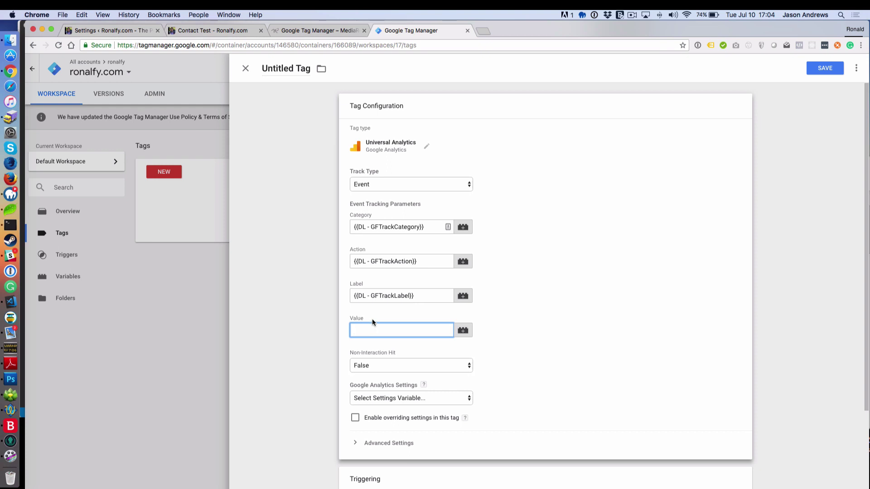
# Step: Enable overriding settings and paste the site's UA tracking ID from WordPress into Tracking ID
pyautogui.click(356, 418)
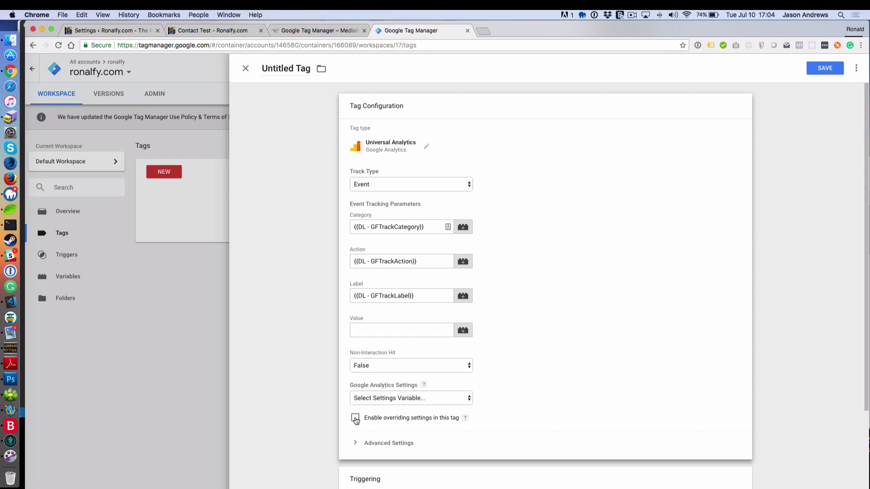
pyautogui.click(368, 444)
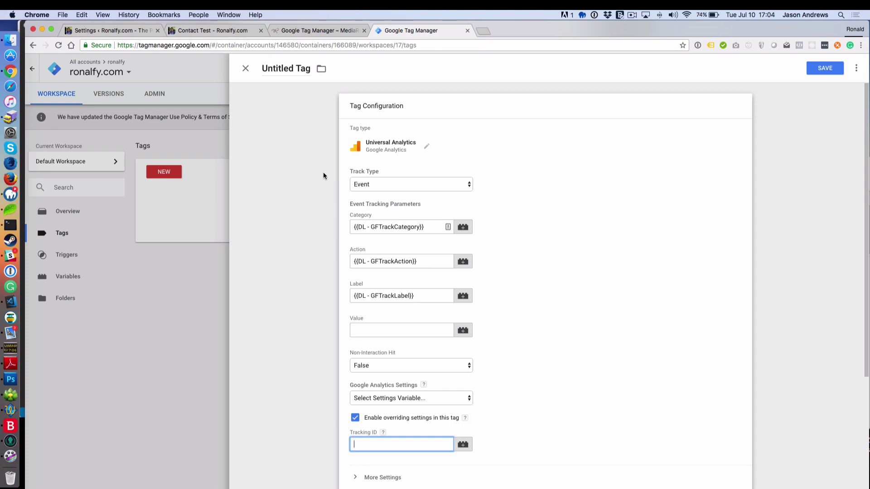
pyautogui.click(483, 31)
pyautogui.write('google analytics')
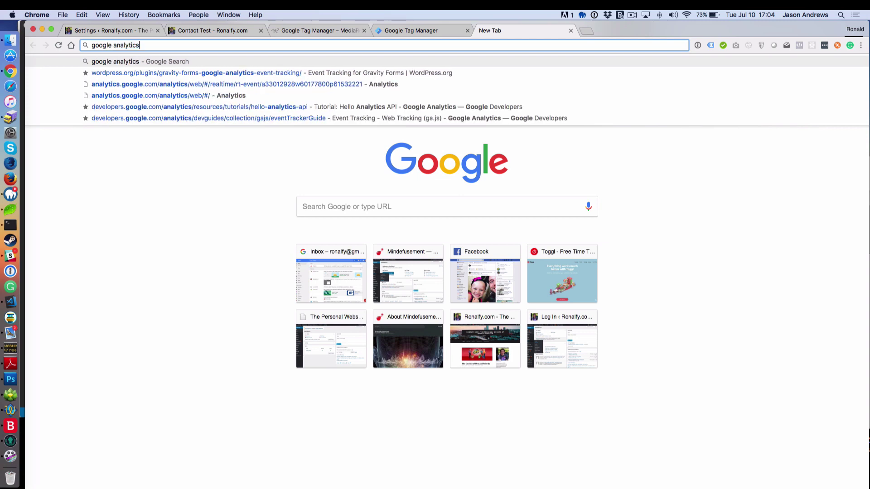
pyautogui.press('Return')
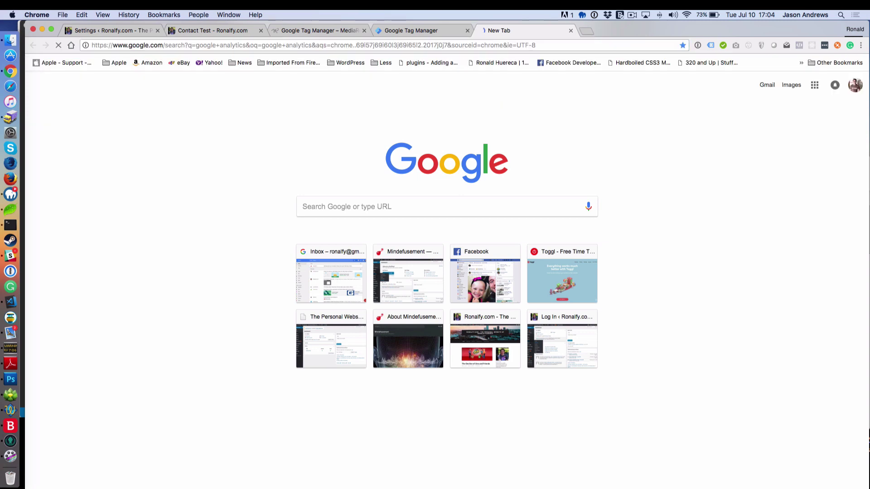
pyautogui.click(138, 31)
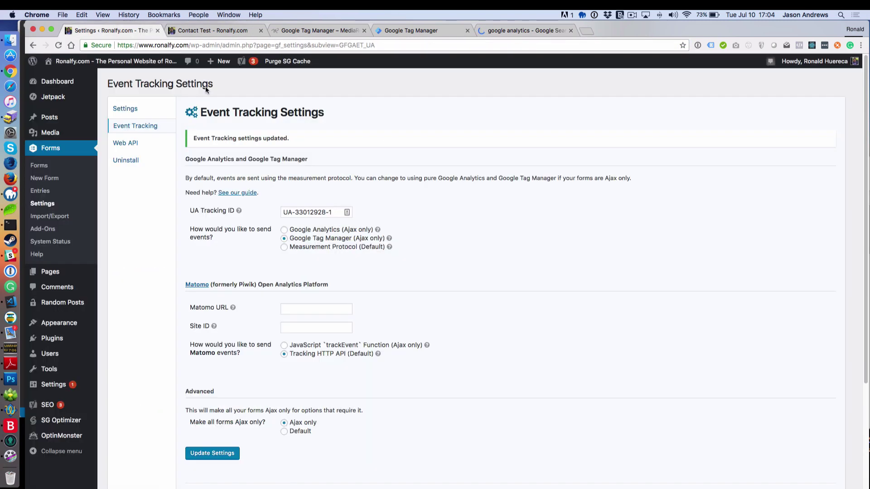
pyautogui.tripleClick(331, 213)
pyautogui.press('super+c')
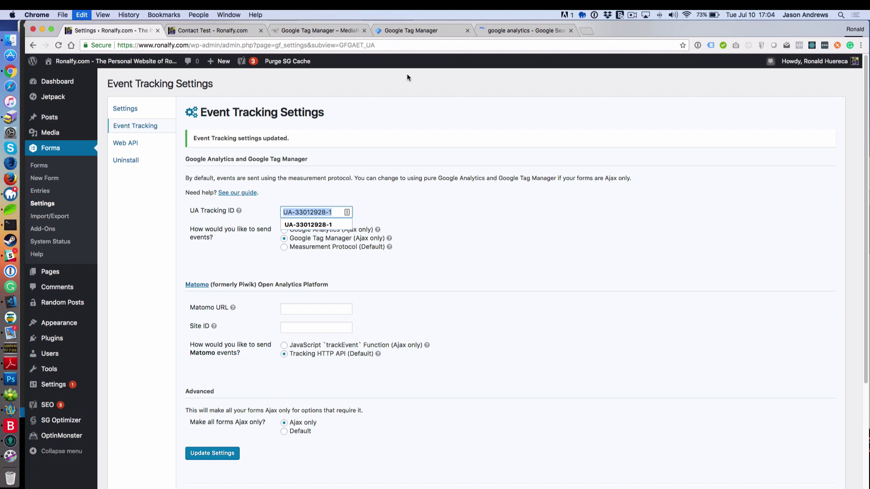
pyautogui.click(433, 33)
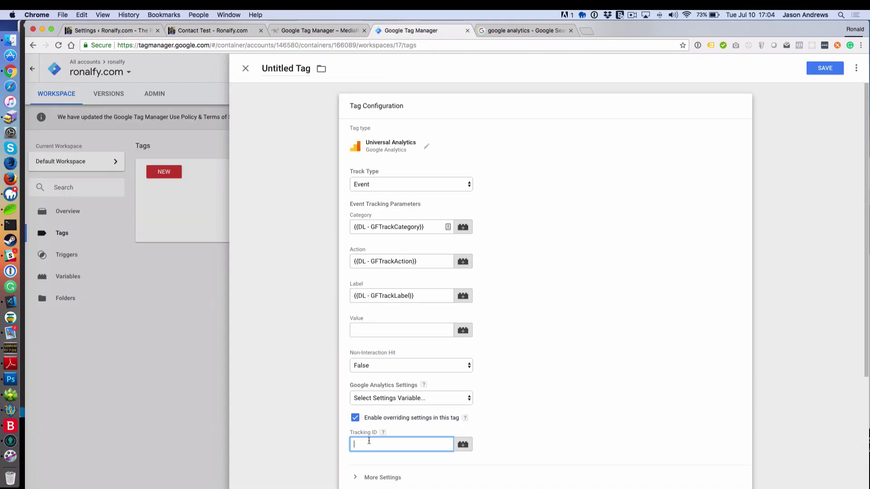
pyautogui.press('super+v')
pyautogui.scroll(-3, 331, 407)
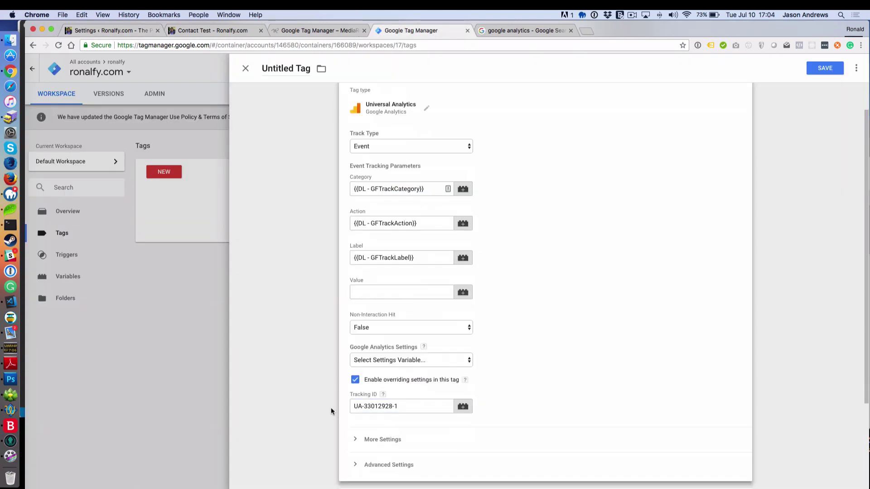
pyautogui.scroll(-4, 330, 407)
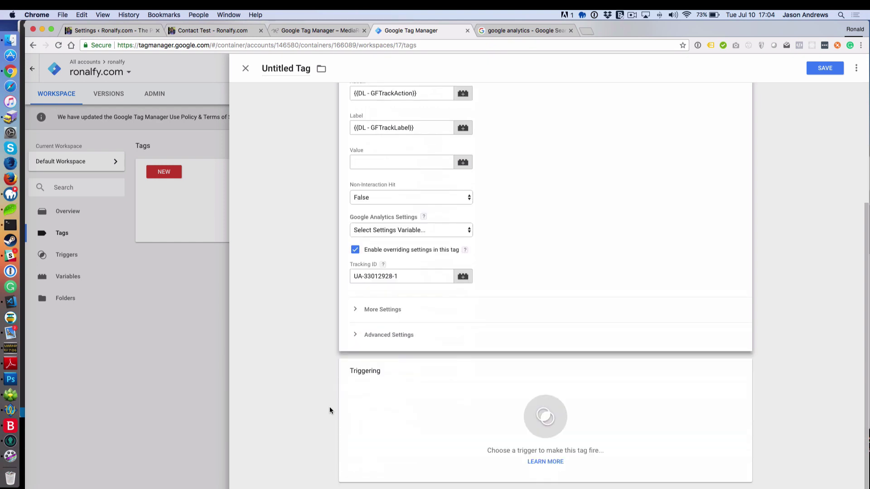
# Step: Set the tag to fire on Event - GFTrackEvent and save it as 'GF - Universal Analytics'
pyautogui.click(530, 423)
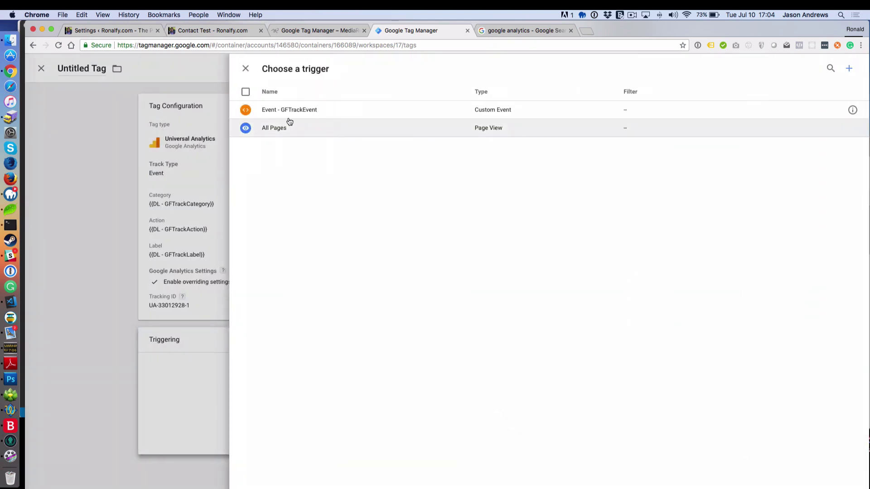
pyautogui.click(292, 113)
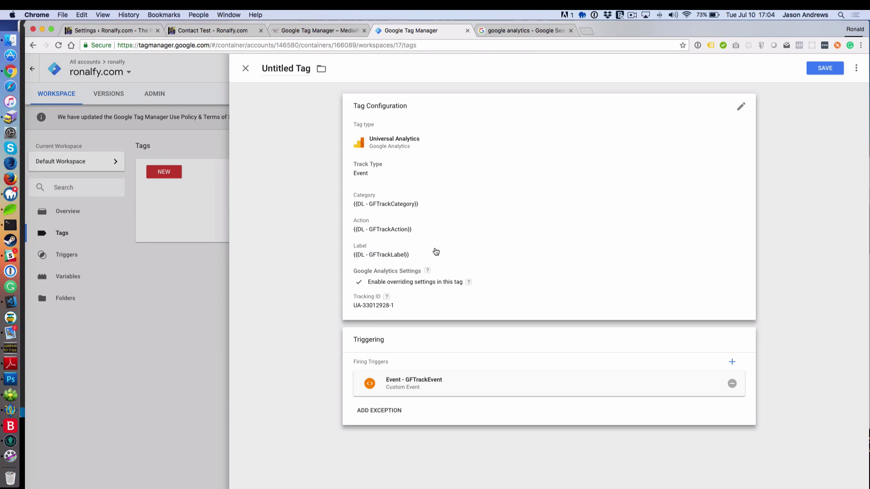
pyautogui.click(821, 70)
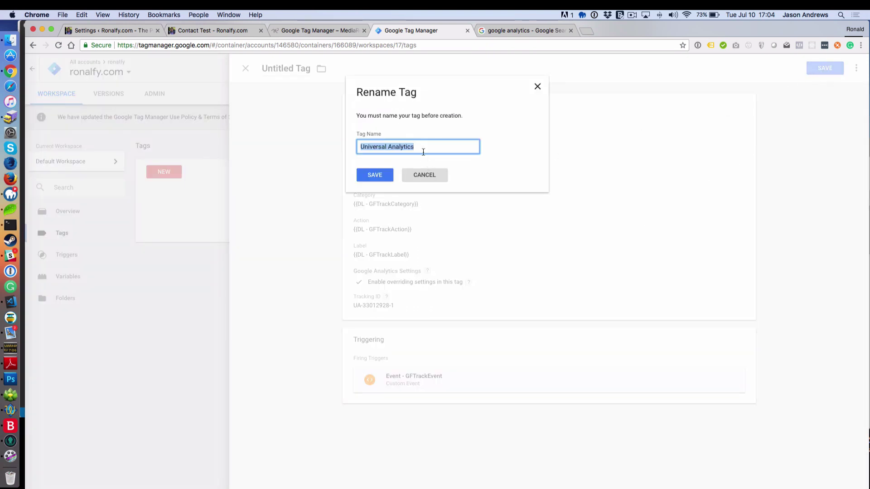
pyautogui.write('GF -')
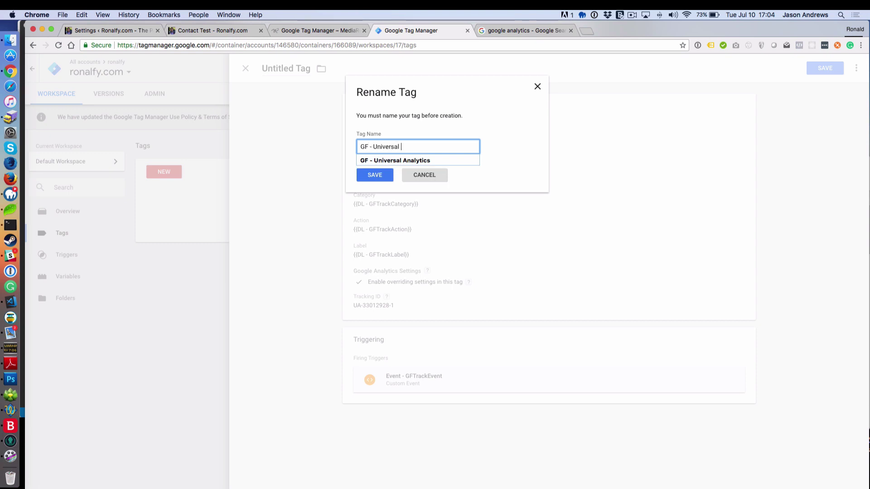
pyautogui.click(367, 160)
pyautogui.click(374, 176)
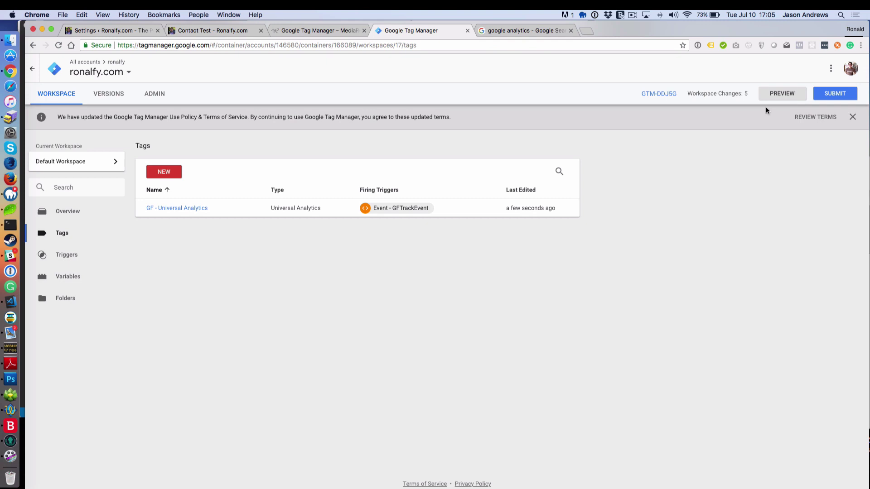
# Step: Start workspace preview mode and return to the Contact Test page
pyautogui.click(776, 97)
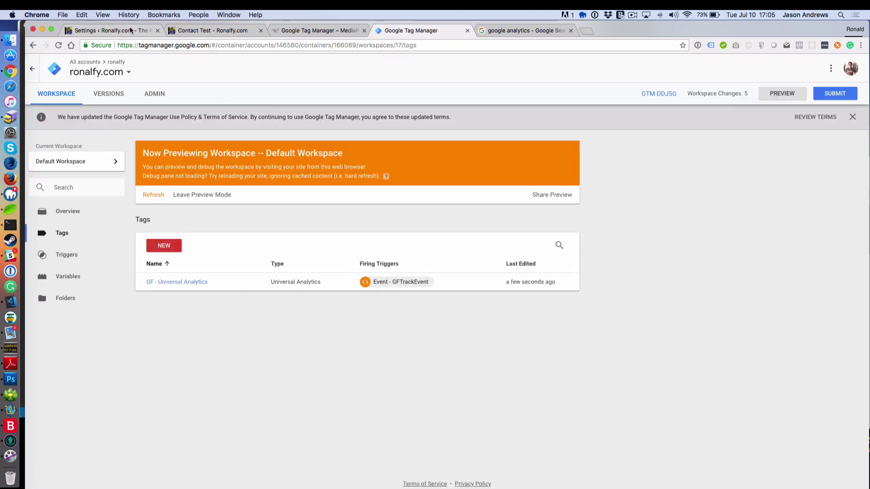
pyautogui.click(126, 30)
pyautogui.click(197, 31)
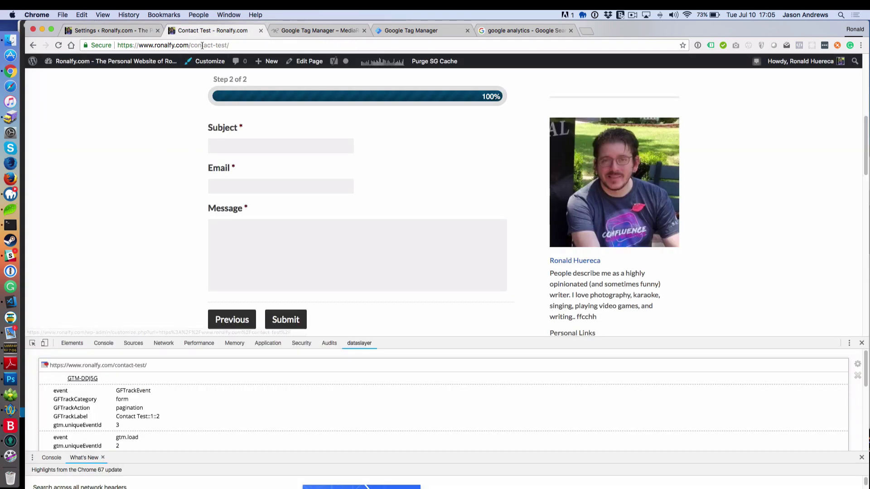
# Step: Reload the Contact Test page with preview active and close the developer tools
pyautogui.click(232, 45)
pyautogui.press('Return')
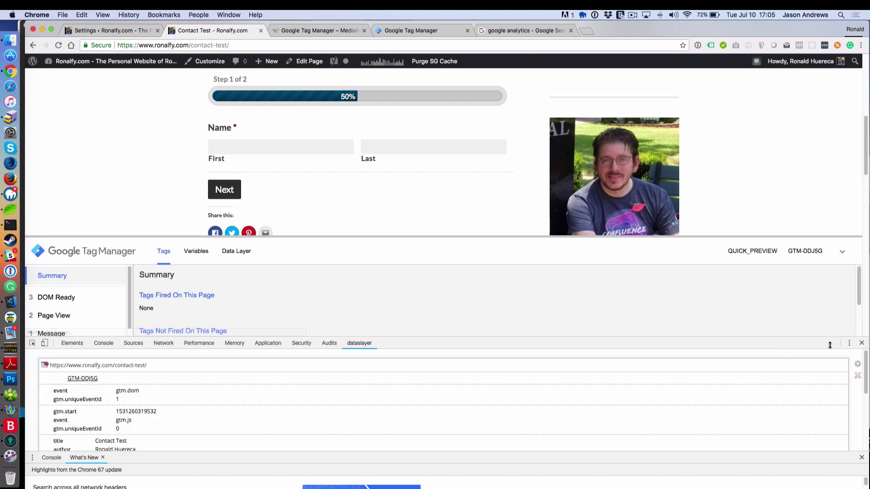
pyautogui.click(861, 344)
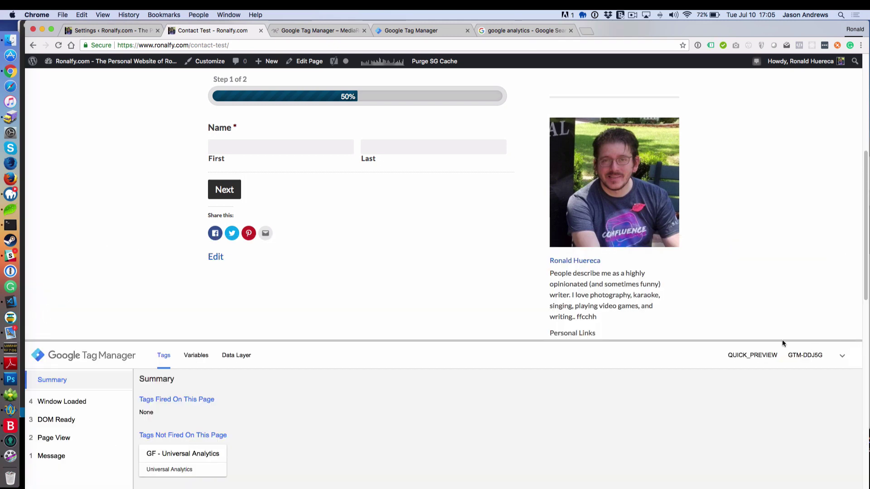
# Step: Check the container in the Tag Assistant extension popup, then dismiss it
pyautogui.click(710, 45)
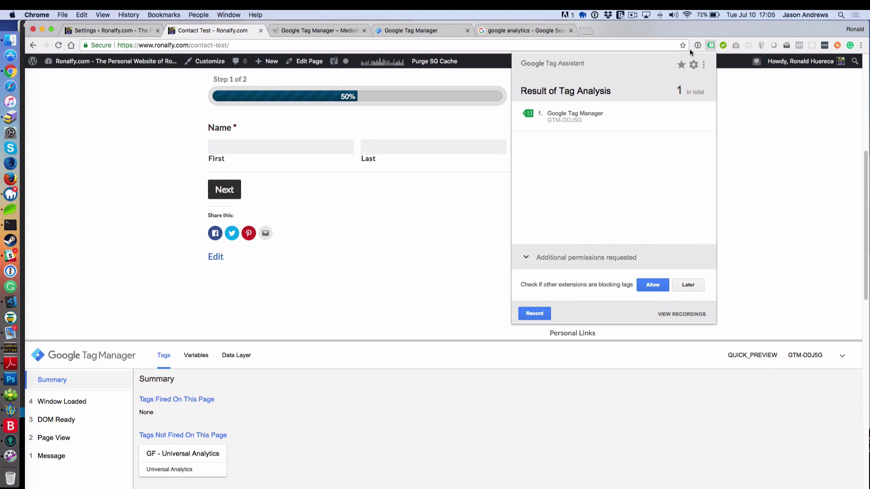
pyautogui.click(709, 45)
pyautogui.click(710, 46)
pyautogui.moveTo(679, 110)
pyautogui.click(711, 45)
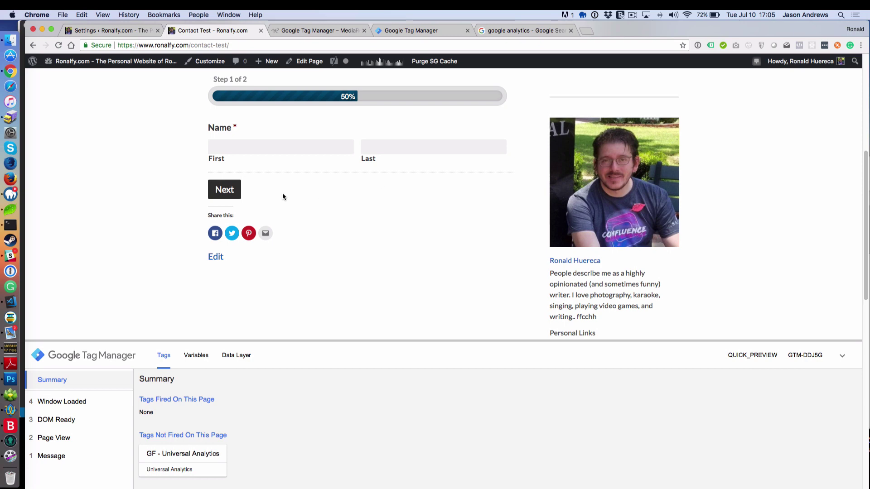
# Step: Enter a first and last name and advance the form to step 2
pyautogui.click(251, 144)
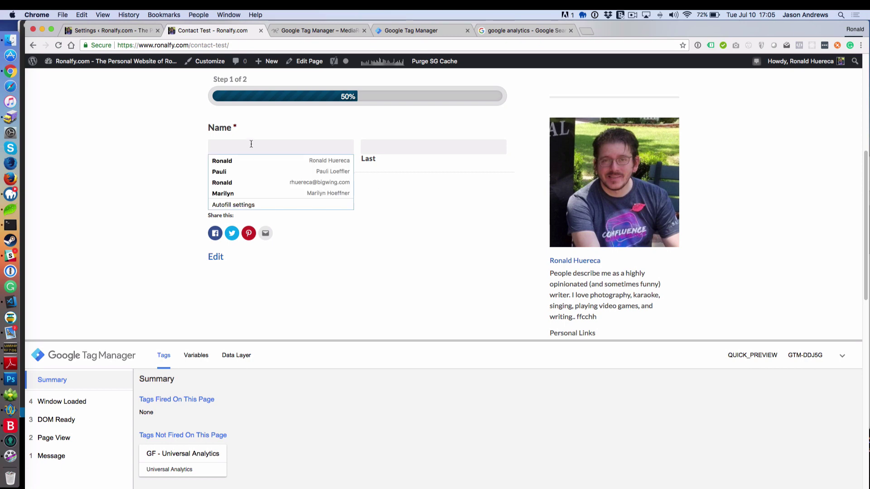
pyautogui.write('Ronald')
pyautogui.press('Tab')
pyautogui.write('H')
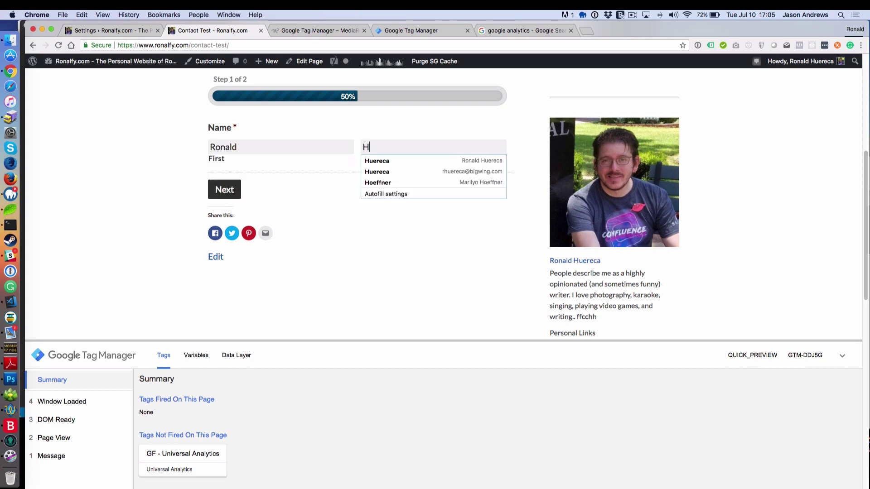
pyautogui.write('uereca')
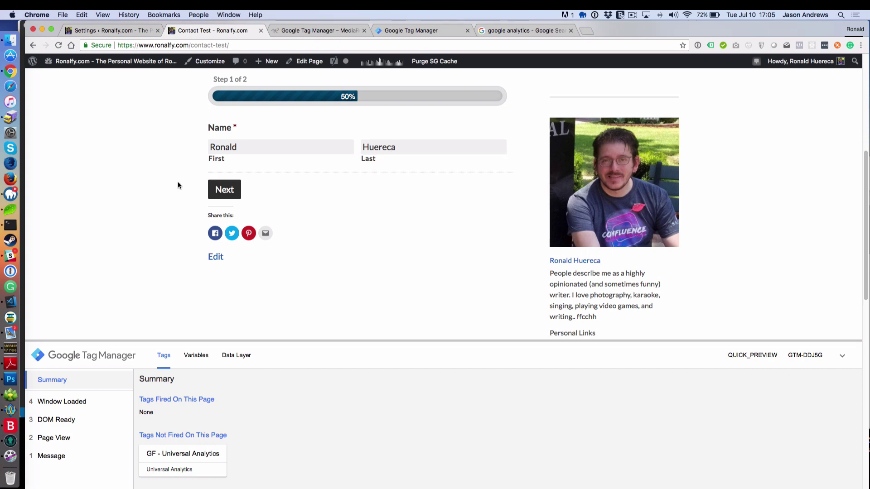
pyautogui.click(229, 192)
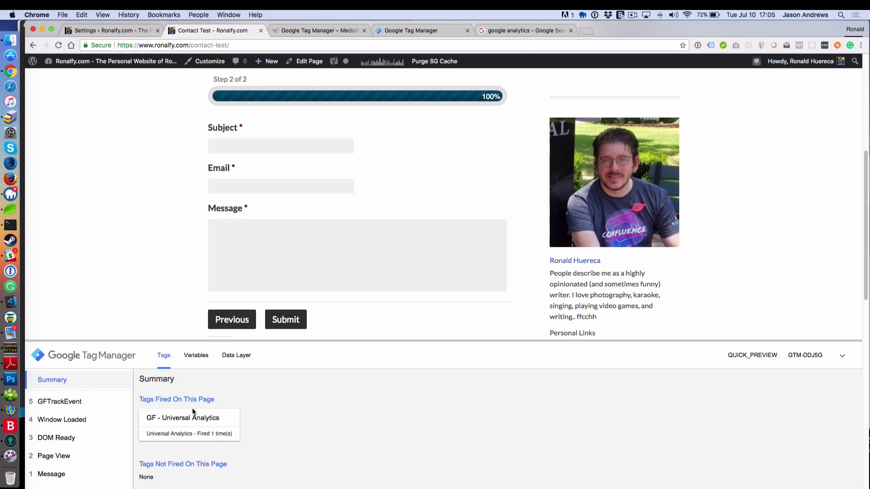
# Step: Inspect the GF - Universal Analytics tag details in the preview pane
pyautogui.click(189, 421)
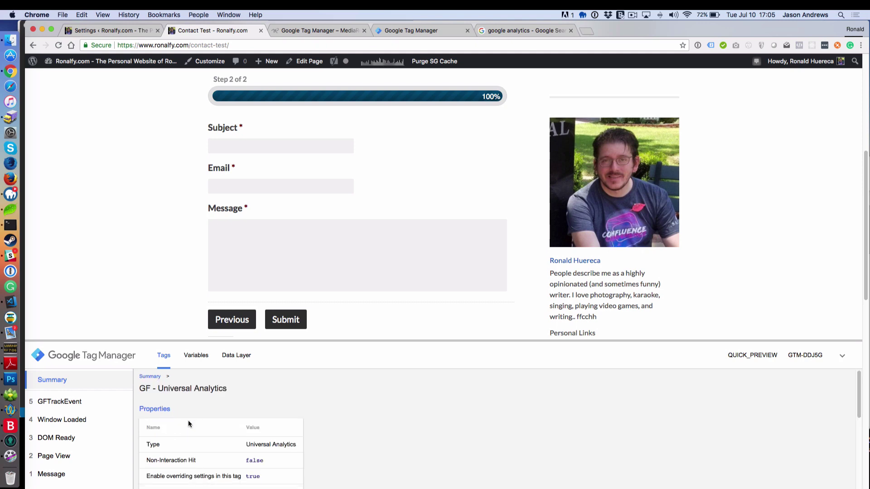
pyautogui.scroll(-3, 189, 420)
pyautogui.scroll(-1, 189, 423)
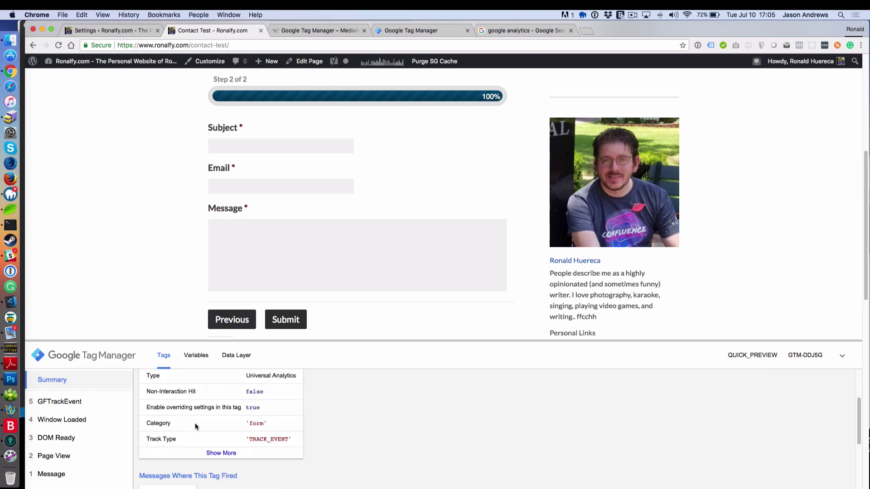
pyautogui.scroll(3, 202, 428)
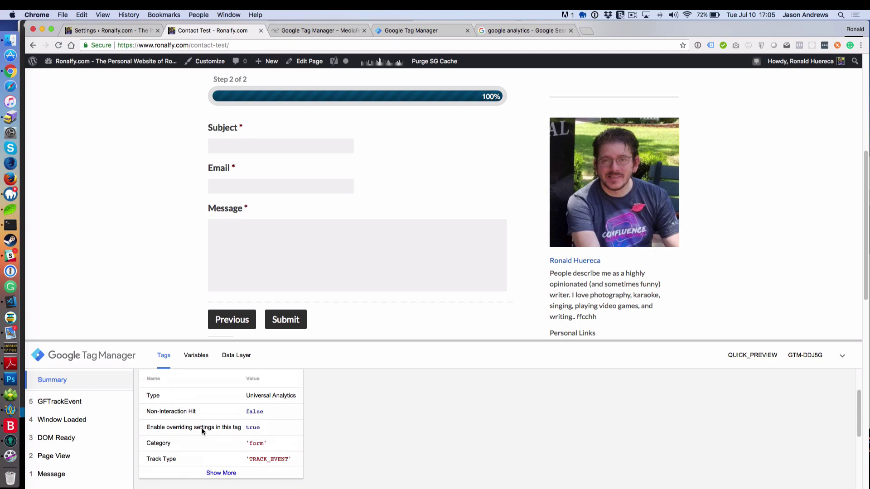
pyautogui.scroll(3, 202, 431)
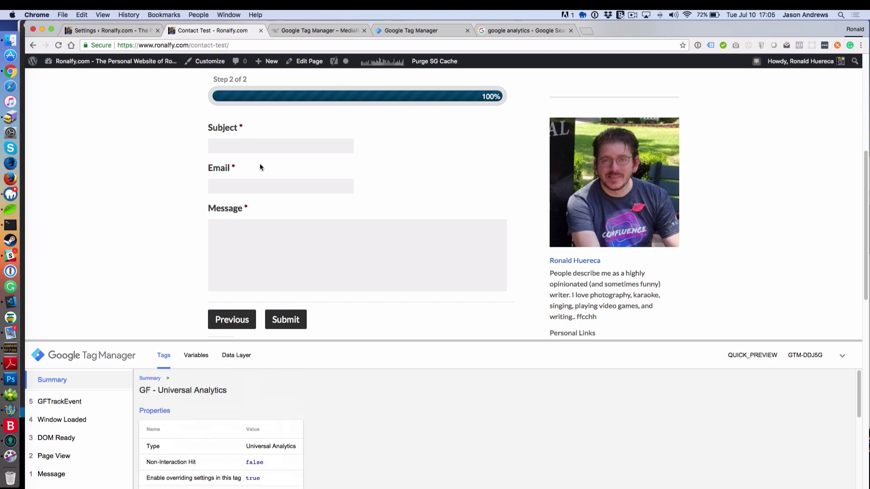
# Step: Fill Subject 'Test', an email address and a Test message, then submit the form
pyautogui.click(246, 143)
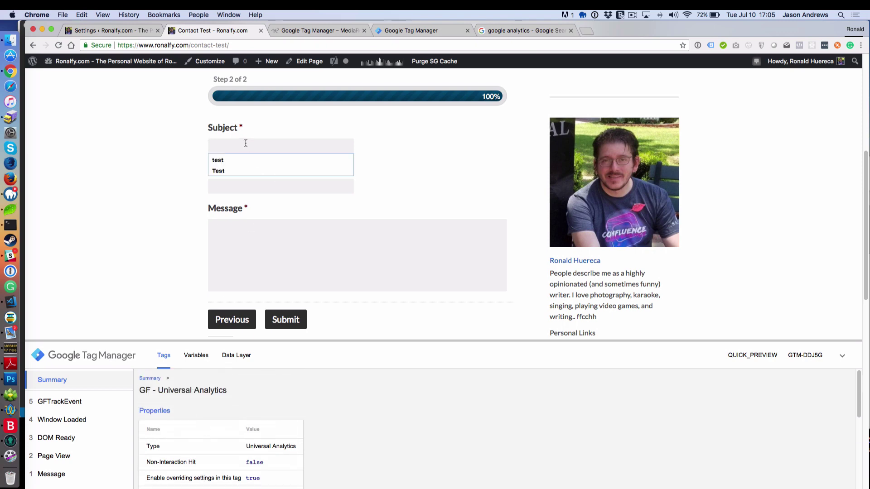
pyautogui.write('Test')
pyautogui.press('Tab')
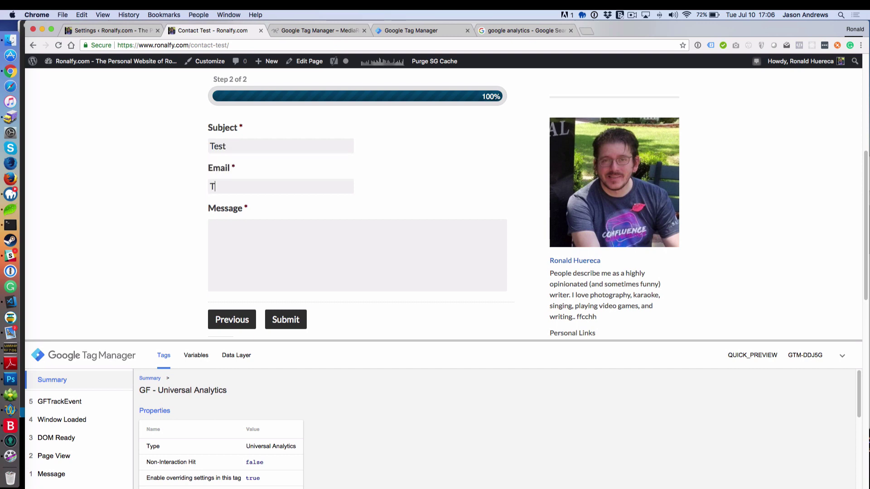
pyautogui.press('Tab')
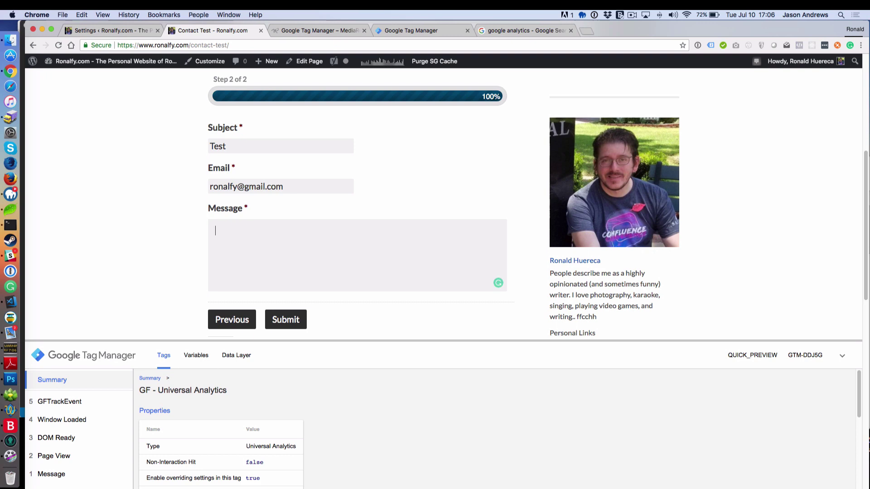
pyautogui.write('Test')
pyautogui.click(289, 326)
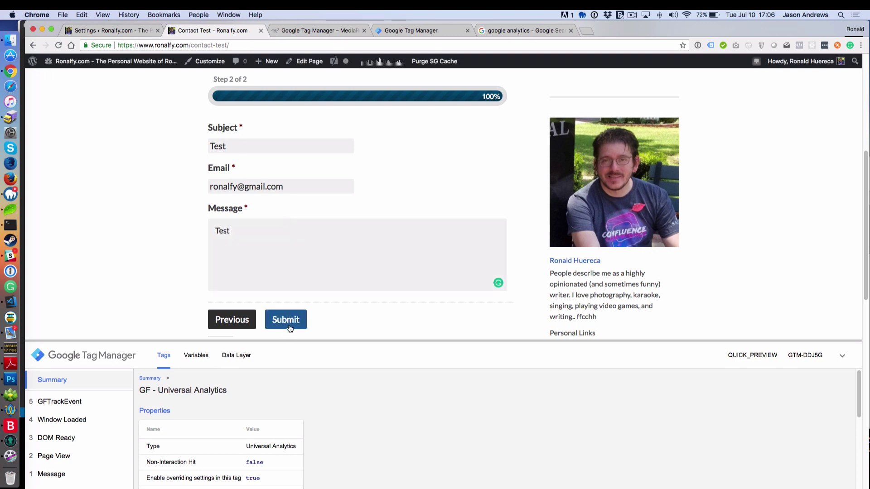
pyautogui.click(290, 328)
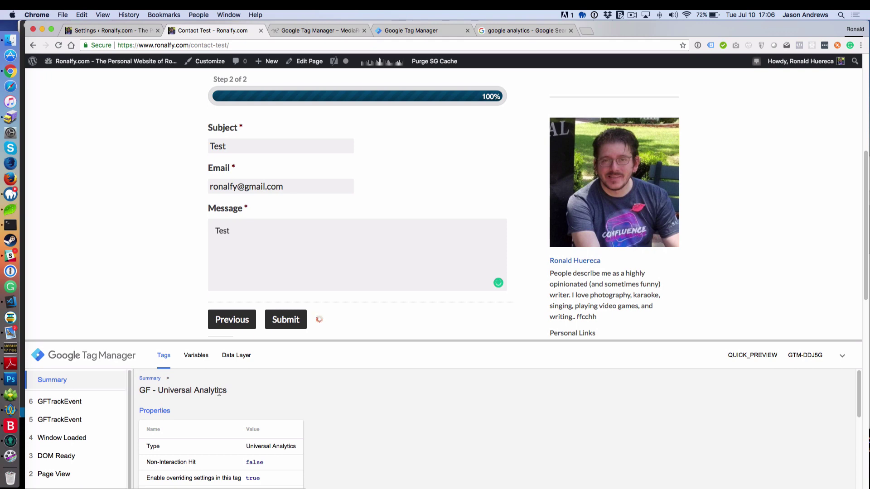
# Step: Review the preview pane's messages and firing triggers for the GF - Universal Analytics tag
pyautogui.scroll(-3, 207, 390)
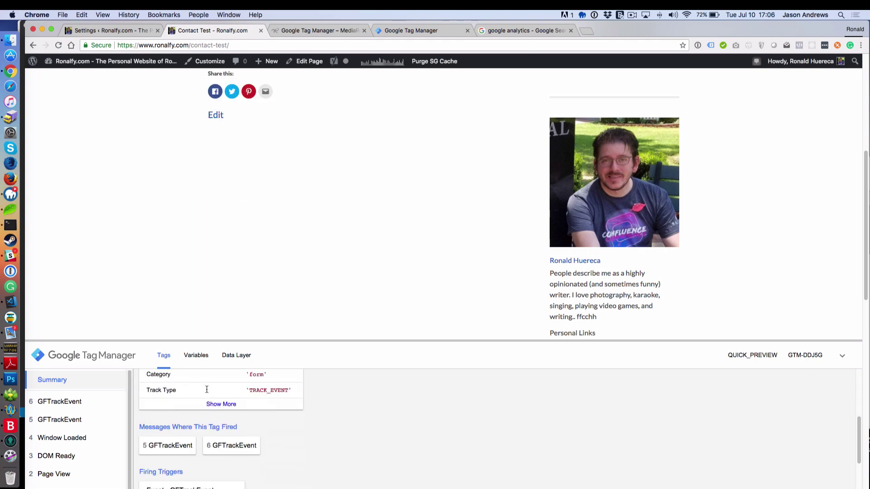
pyautogui.scroll(-2, 207, 390)
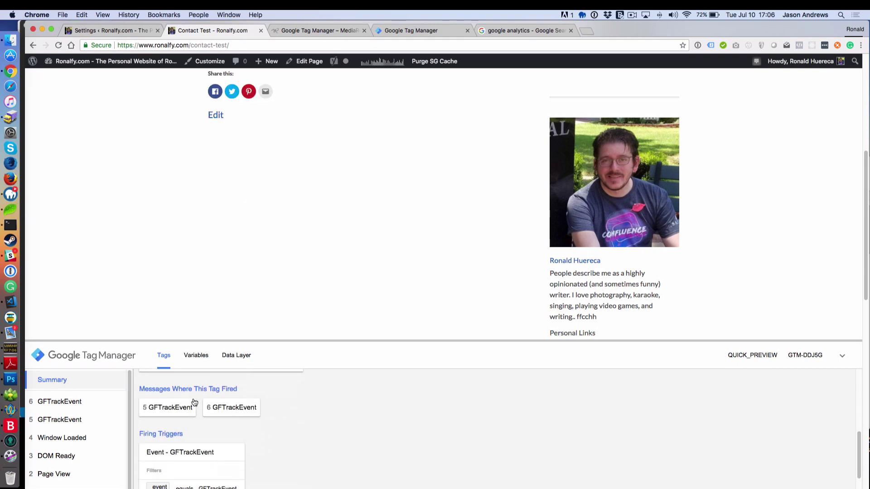
pyautogui.scroll(-4, 194, 403)
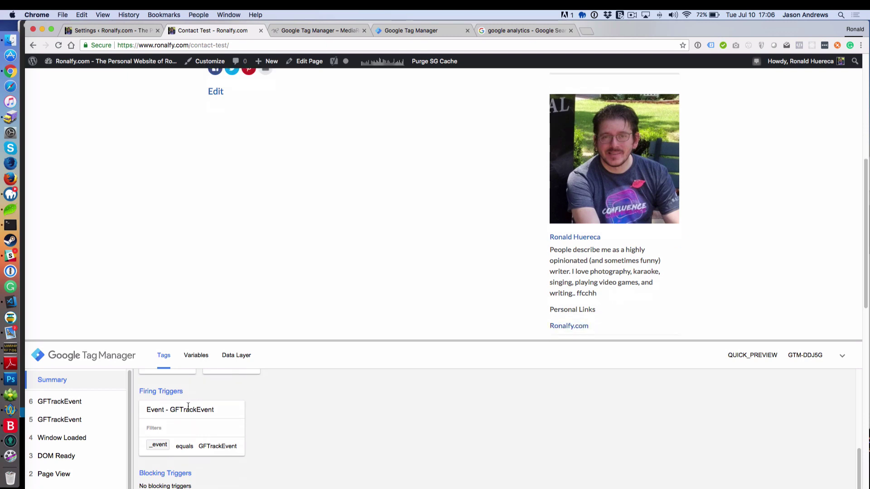
pyautogui.scroll(5, 188, 406)
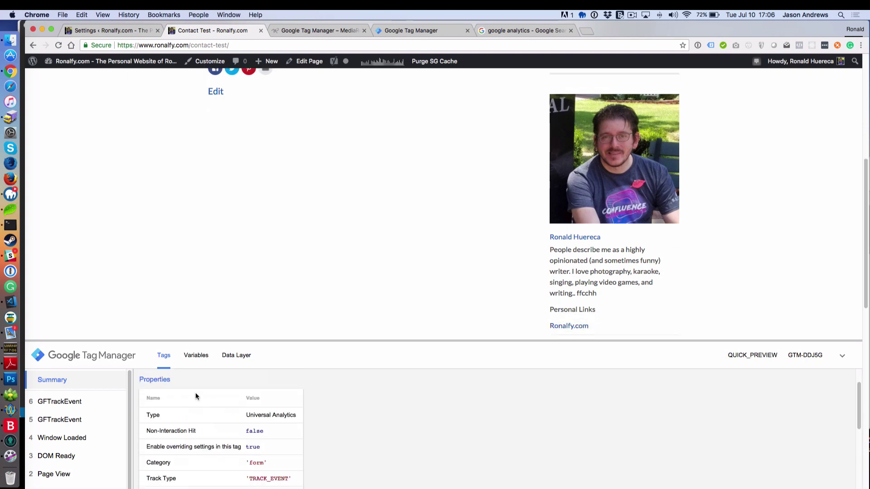
pyautogui.scroll(2, 195, 393)
pyautogui.scroll(6, 249, 272)
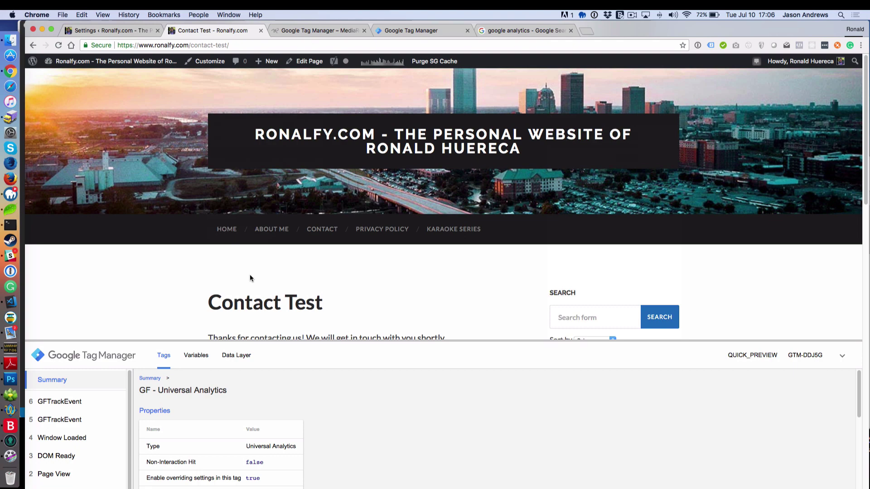
# Step: Open the Google Analytics Solutions site from search results and show its Sign In product list
pyautogui.scroll(-2, 272, 279)
pyautogui.click(508, 30)
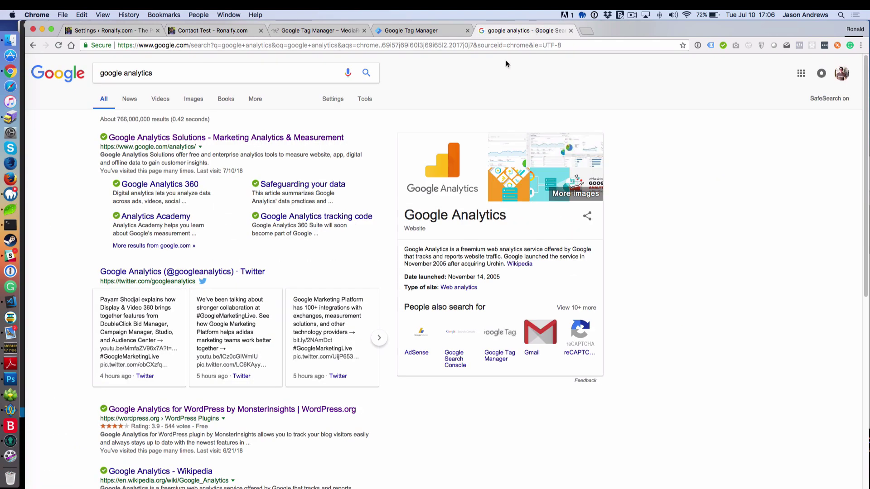
pyautogui.click(240, 140)
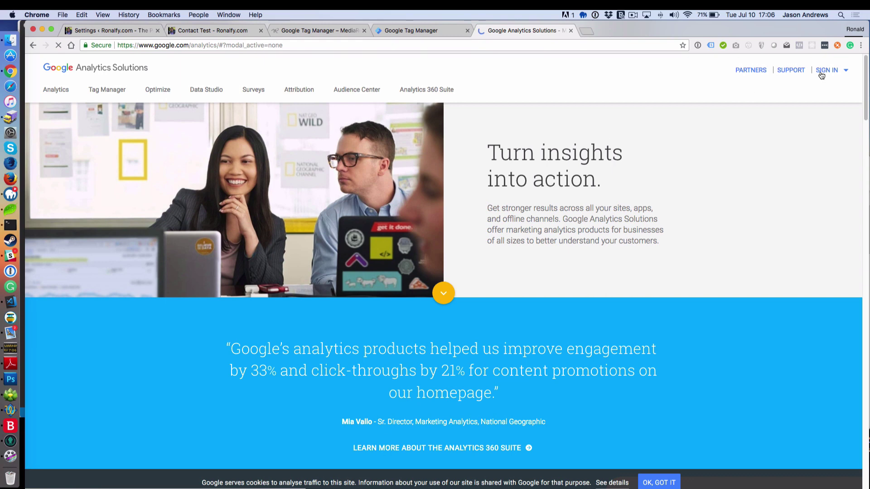
pyautogui.click(832, 72)
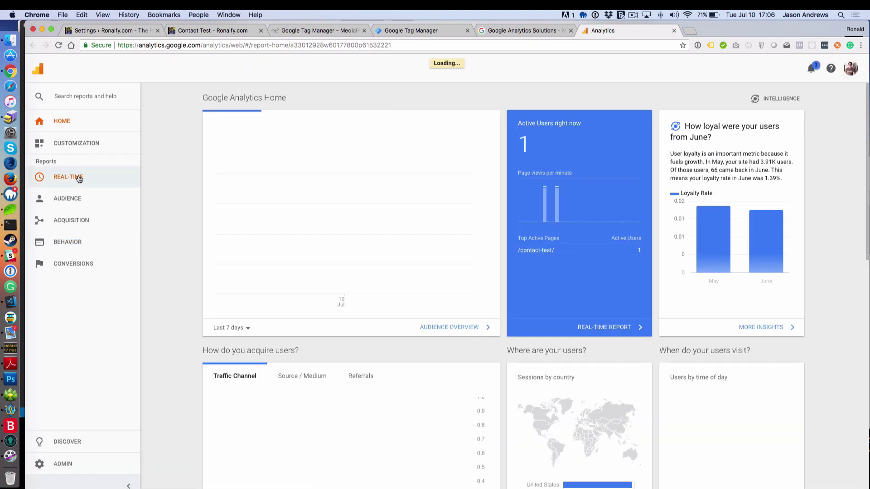
# Step: Open Real-Time > Events in the Analytics sidebar
pyautogui.click(78, 177)
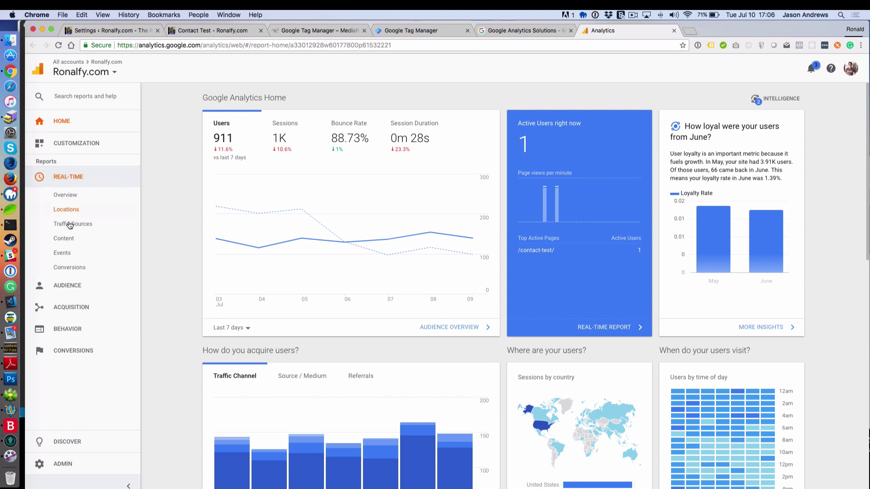
pyautogui.click(66, 255)
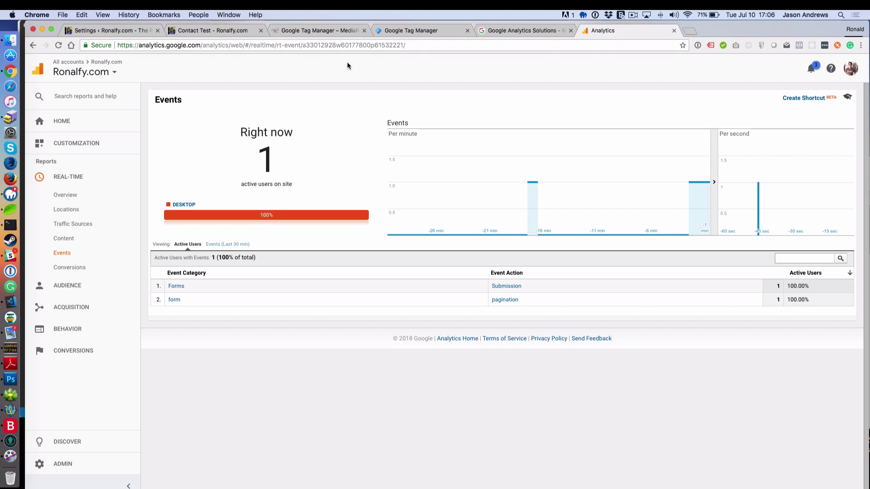
# Step: Reload the Contact Test page so the form resets to Step 1 of 2
pyautogui.click(211, 31)
pyautogui.click(228, 44)
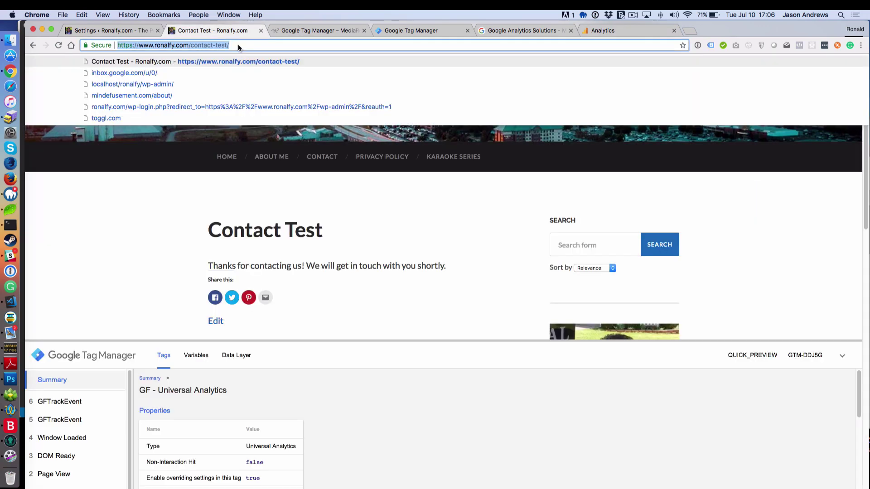
pyautogui.press('Return')
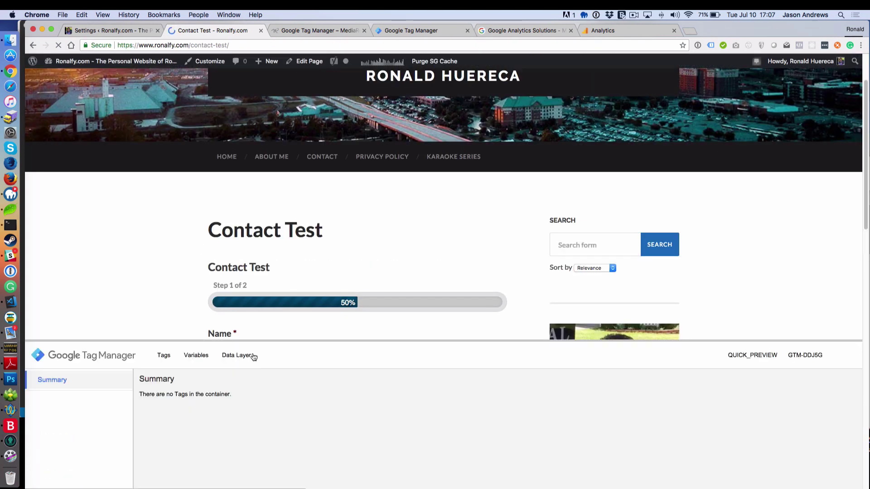
pyautogui.scroll(-1, 184, 304)
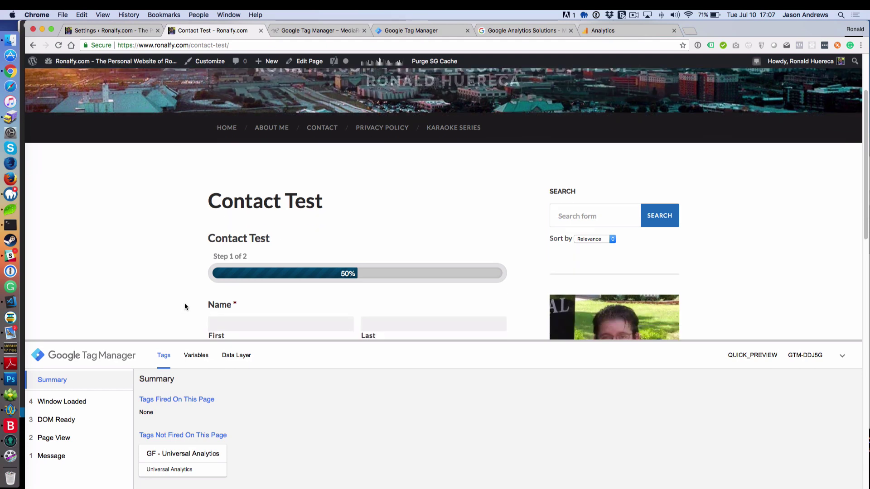
pyautogui.scroll(-1, 184, 302)
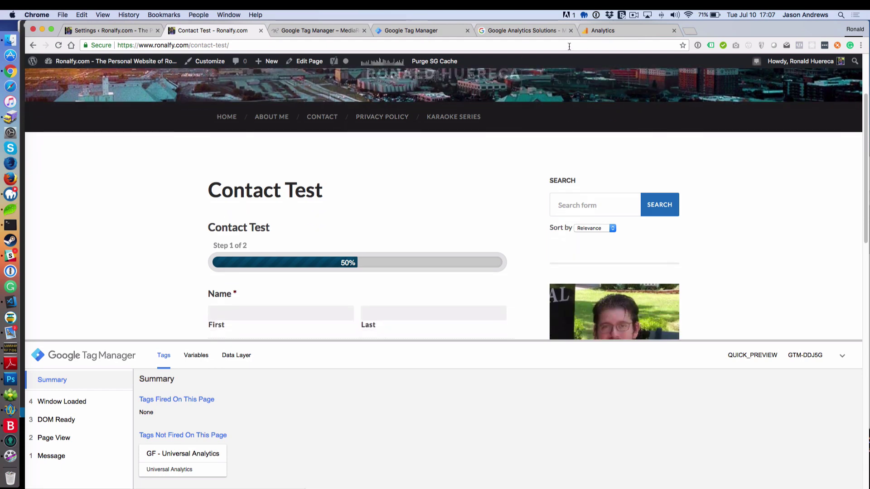
# Step: Leave preview mode in the Tag Manager workspace
pyautogui.click(405, 30)
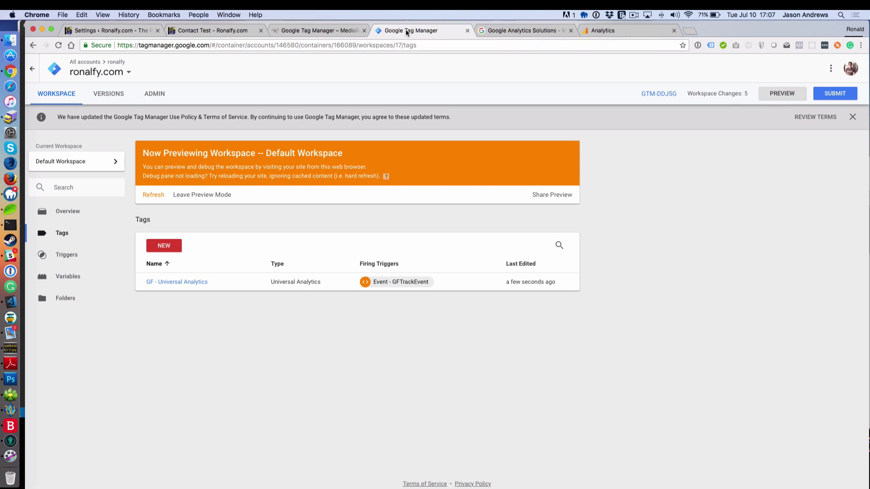
pyautogui.click(211, 195)
pyautogui.click(369, 151)
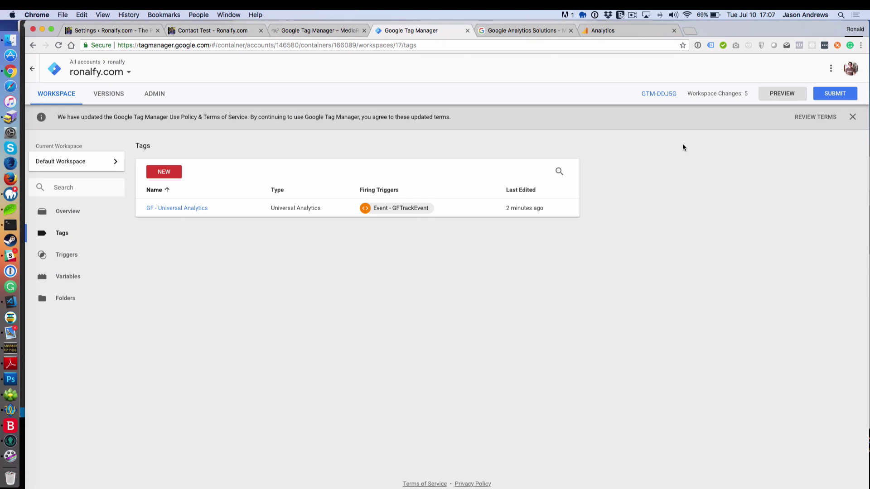
# Step: Submit and publish the workspace as Version 30 'Adding Gravity Forms Analytics'
pyautogui.click(827, 93)
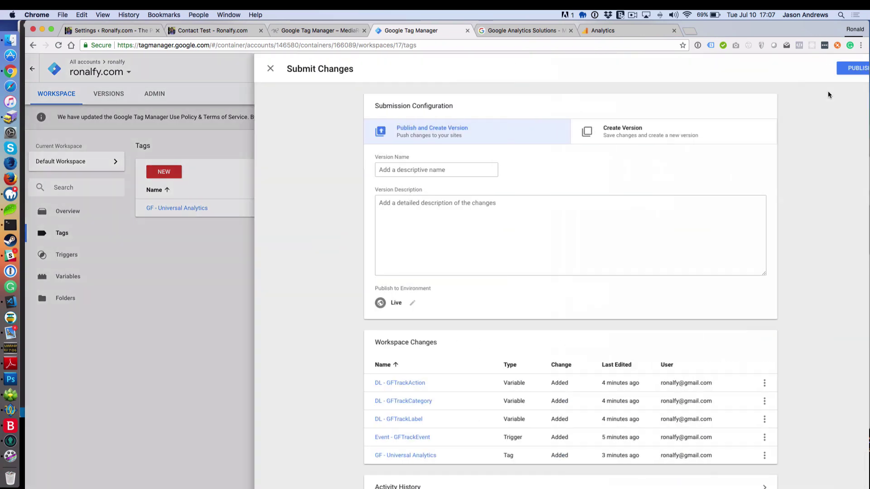
pyautogui.click(379, 176)
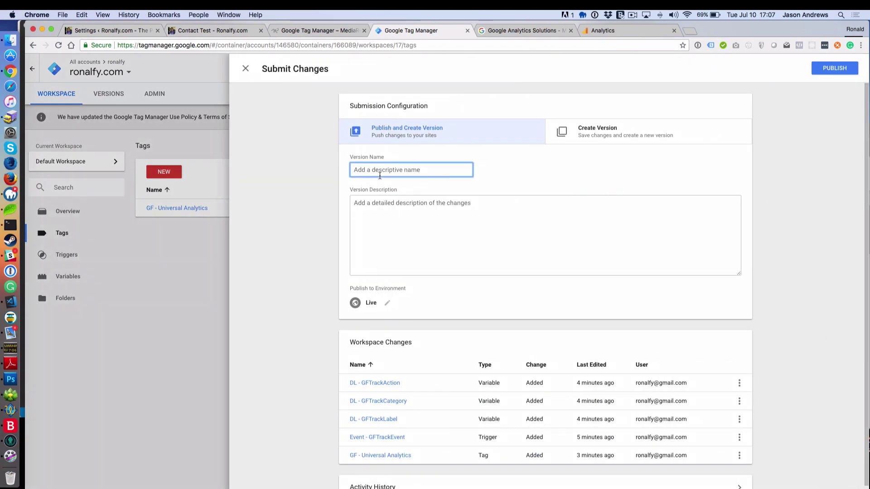
pyautogui.write('Adding Gravity Forms Analytics')
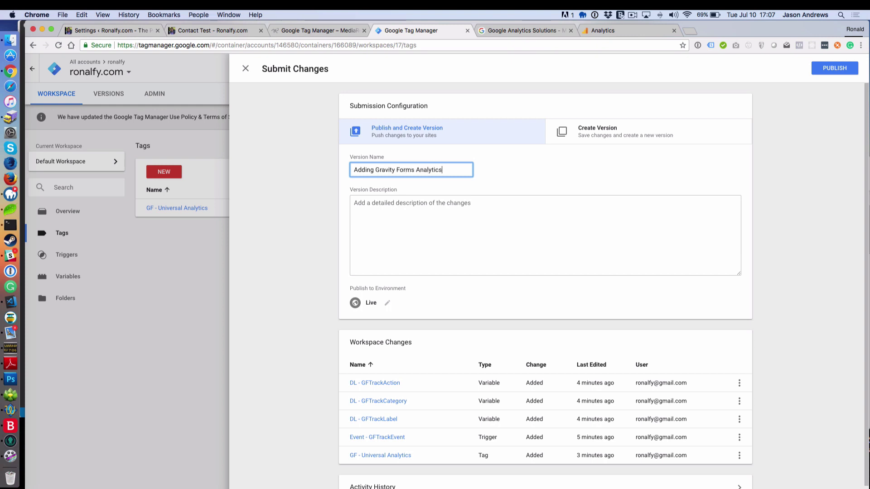
pyautogui.click(830, 67)
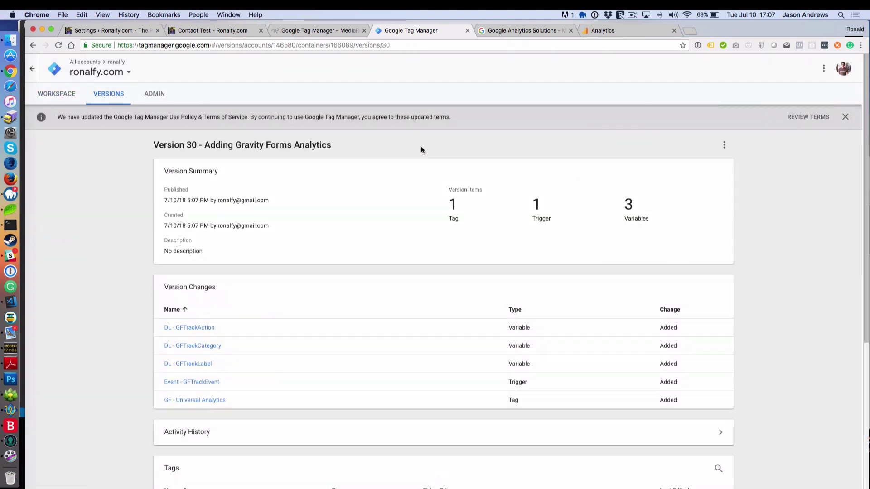
# Step: Empty the cache and hard-reload the Contact Test page via DevTools, then close DevTools
pyautogui.click(238, 32)
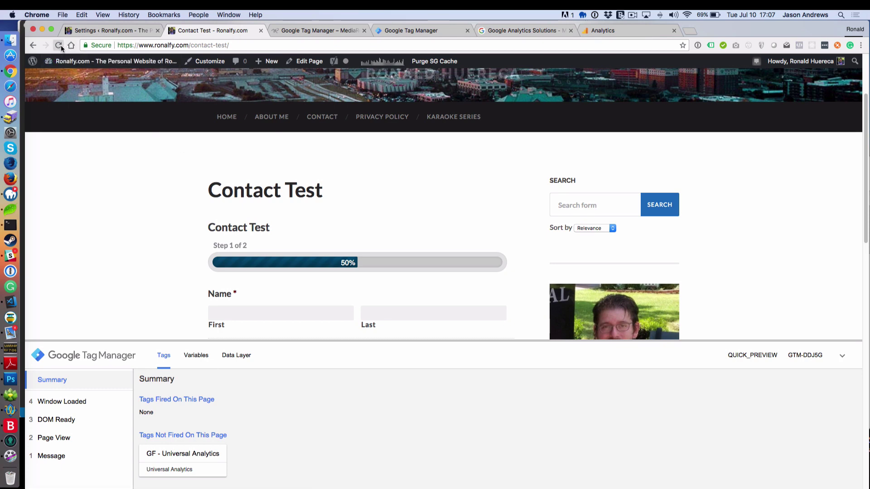
pyautogui.rightClick(75, 210)
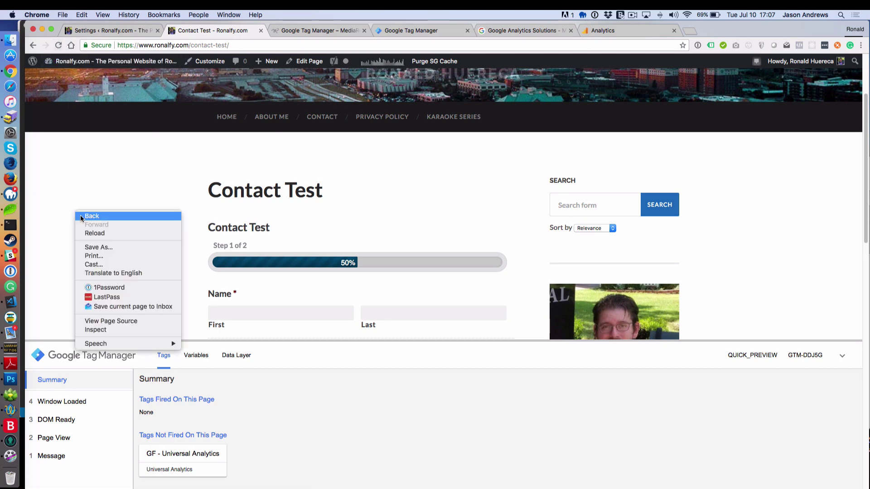
pyautogui.click(97, 329)
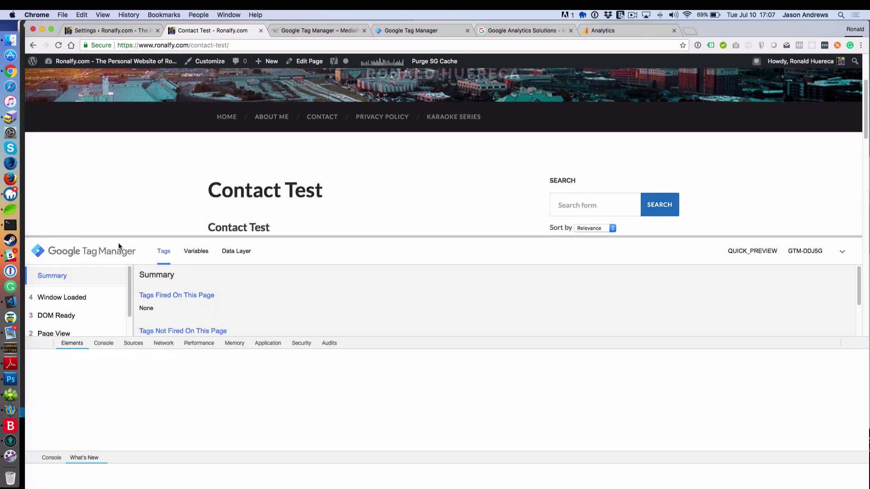
pyautogui.rightClick(59, 45)
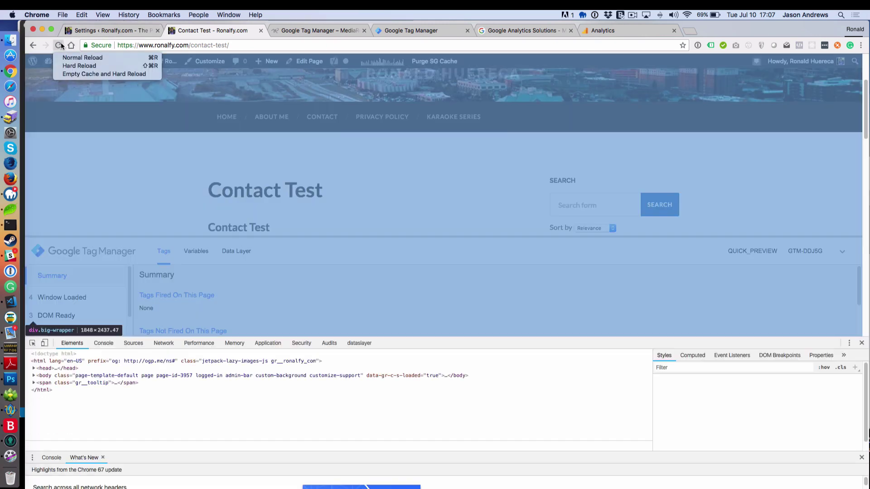
pyautogui.click(71, 75)
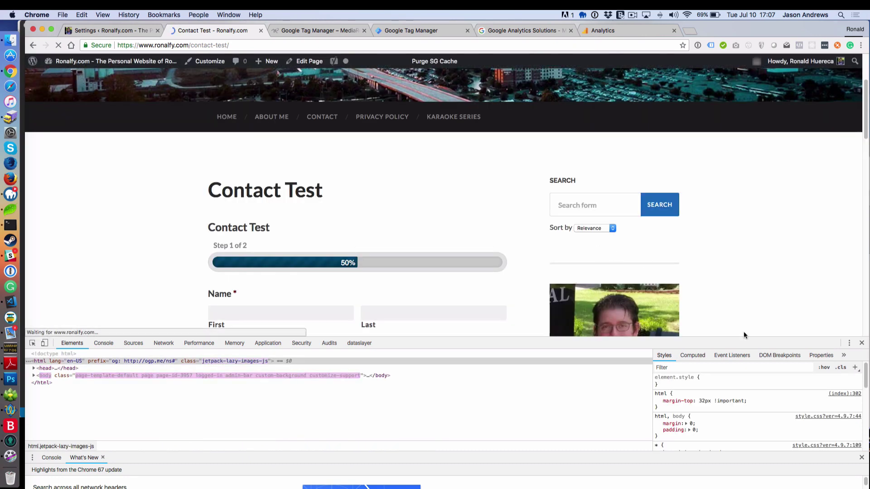
pyautogui.click(862, 344)
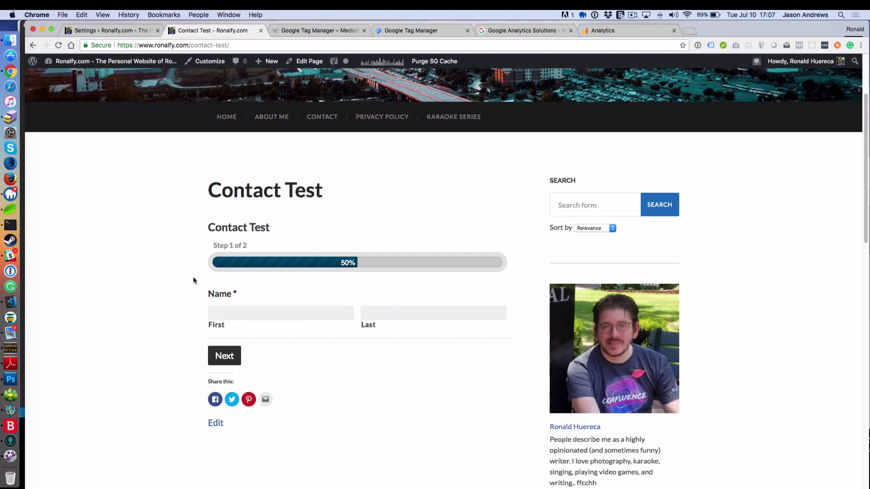
# Step: Open the page's developer tools on the dataslayer data layer view
pyautogui.rightClick(180, 255)
pyautogui.click(210, 374)
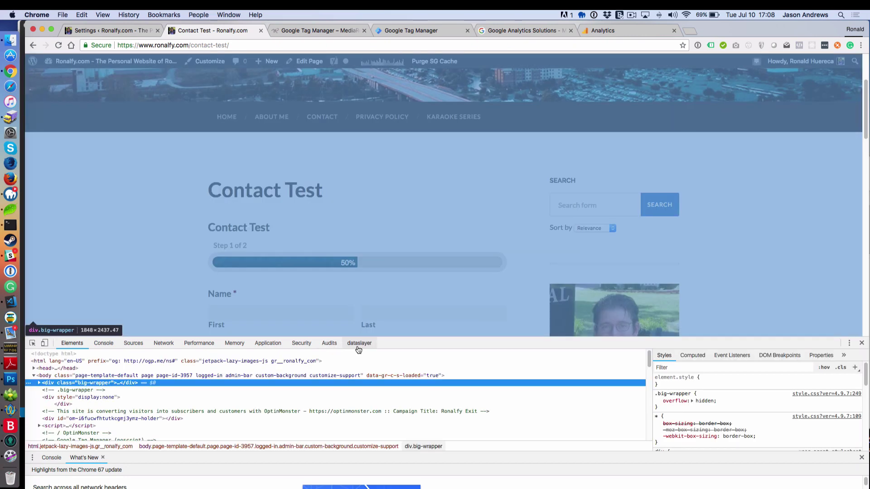
pyautogui.click(357, 345)
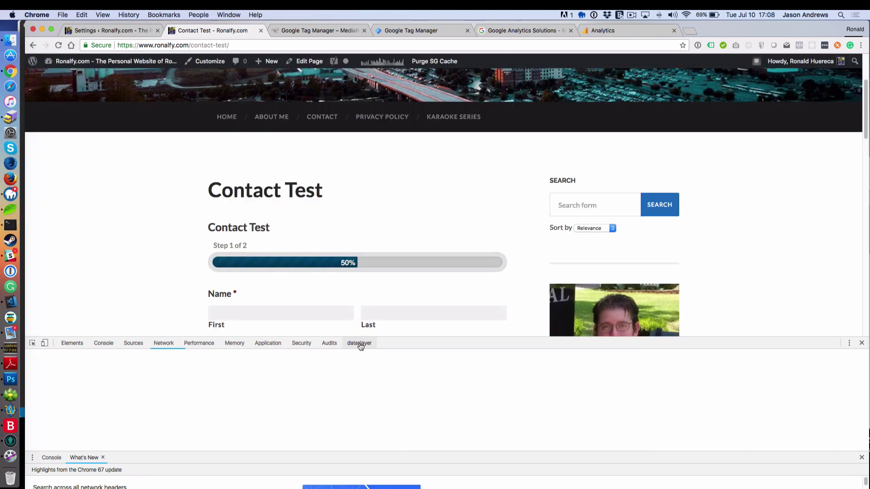
# Step: Enter a first and last name, advance the form to step 2, and check Analytics real-time events
pyautogui.click(229, 308)
pyautogui.scroll(-2, 179, 270)
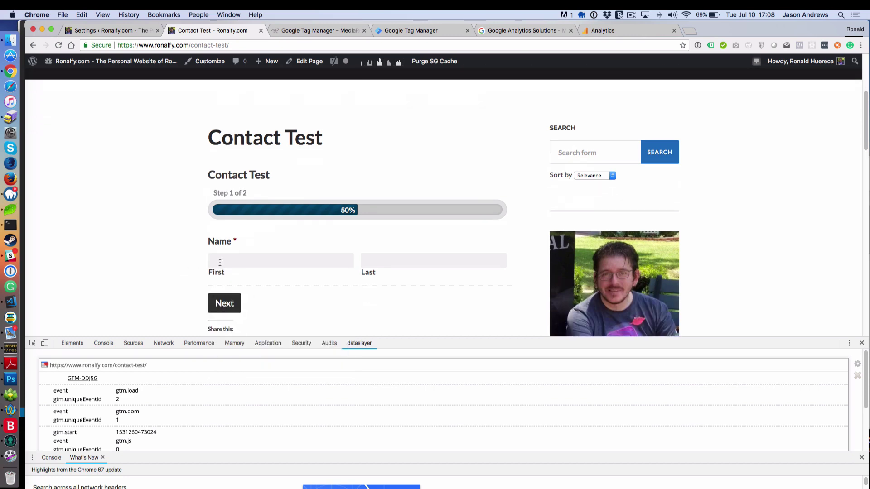
pyautogui.write('Ronald')
pyautogui.press('Tab')
pyautogui.write('Huer')
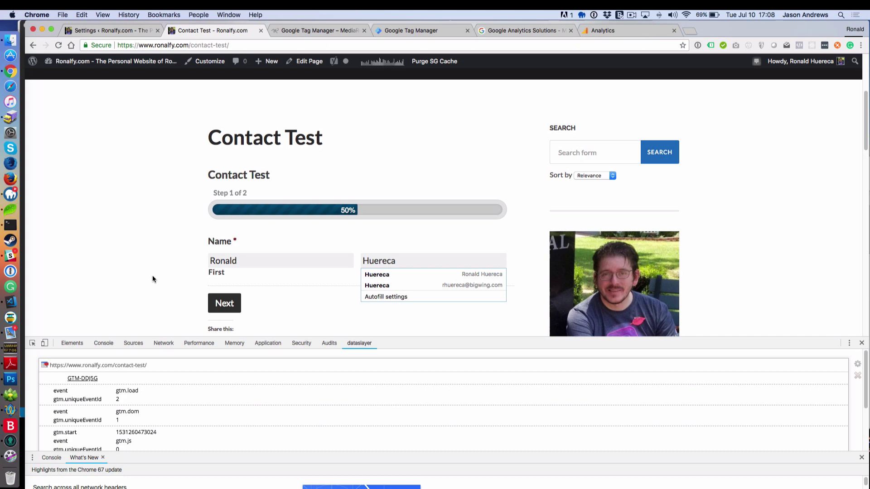
pyautogui.click(234, 307)
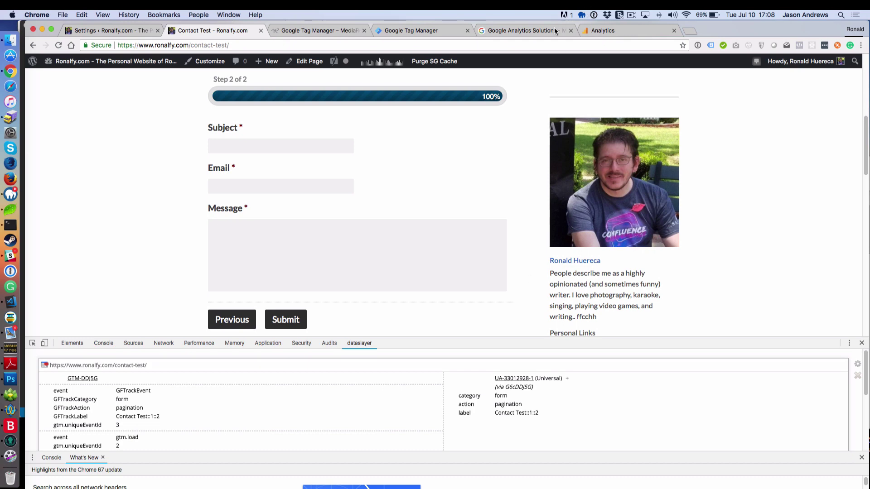
pyautogui.click(603, 31)
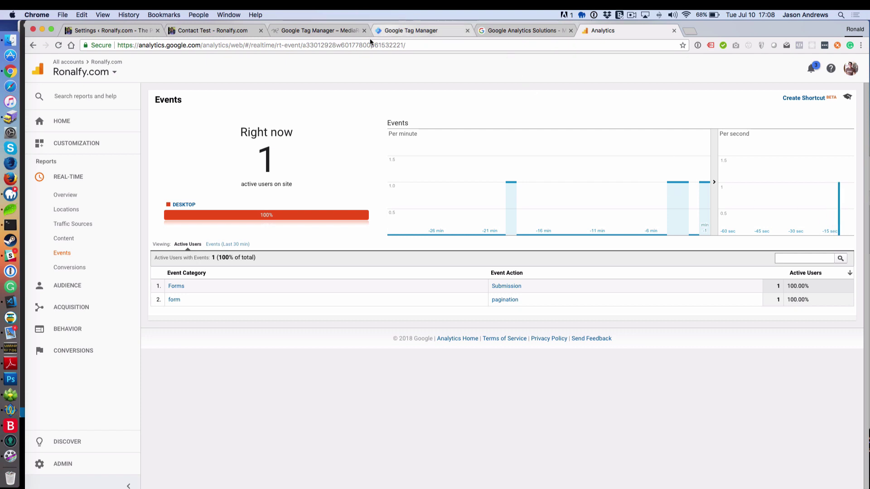
# Step: Fill in Subject, an email address and a 'Test' message, submit, and resume the paused debugger
pyautogui.click(220, 30)
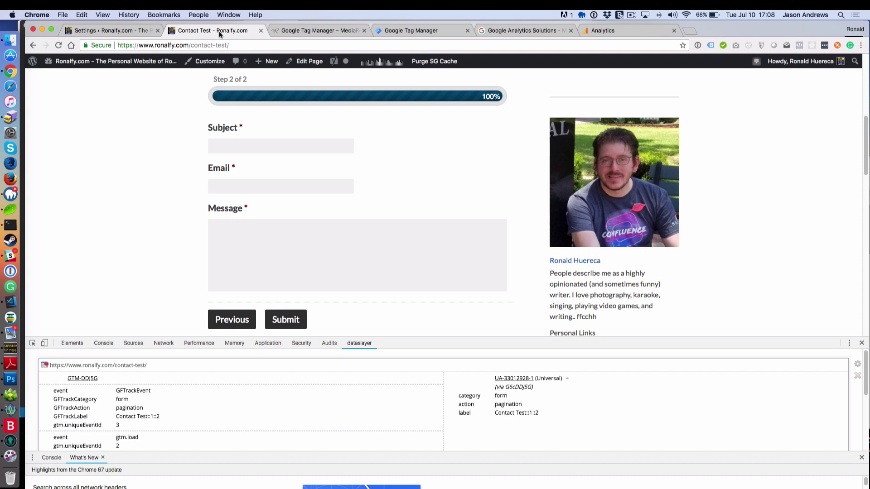
pyautogui.click(254, 145)
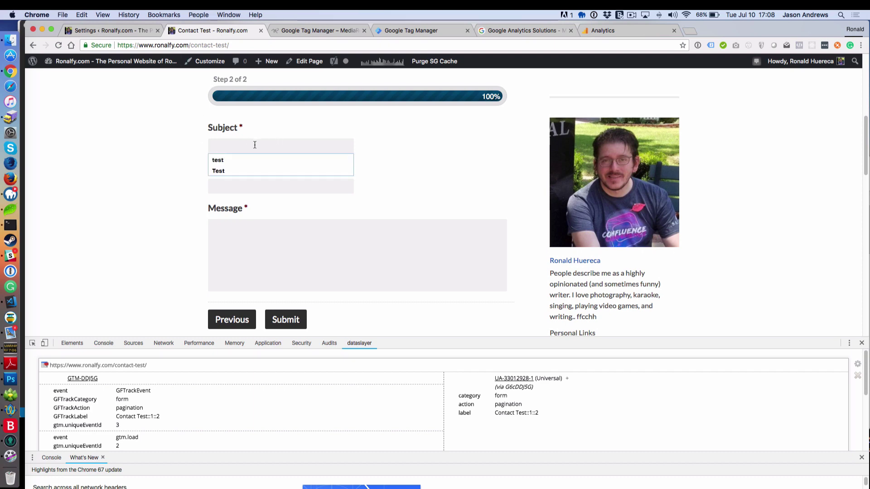
pyautogui.write('Test')
pyautogui.press('Tab')
pyautogui.write('T')
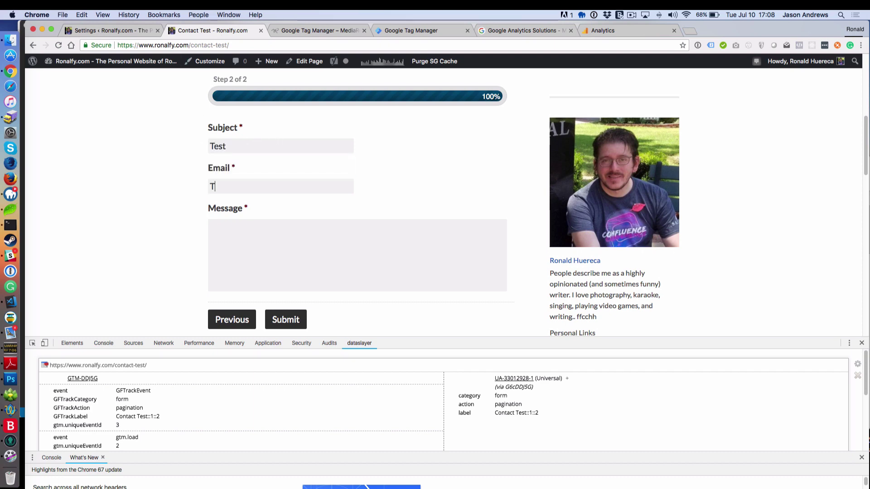
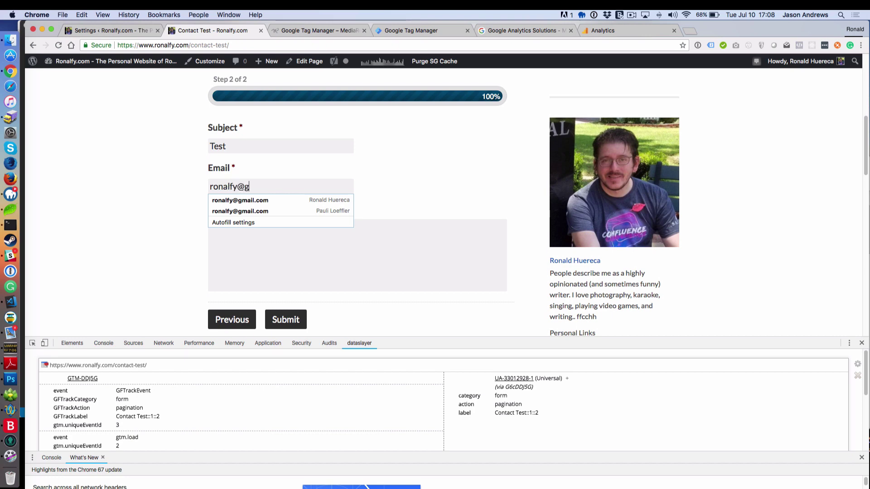
pyautogui.press('Tab')
pyautogui.write('T')
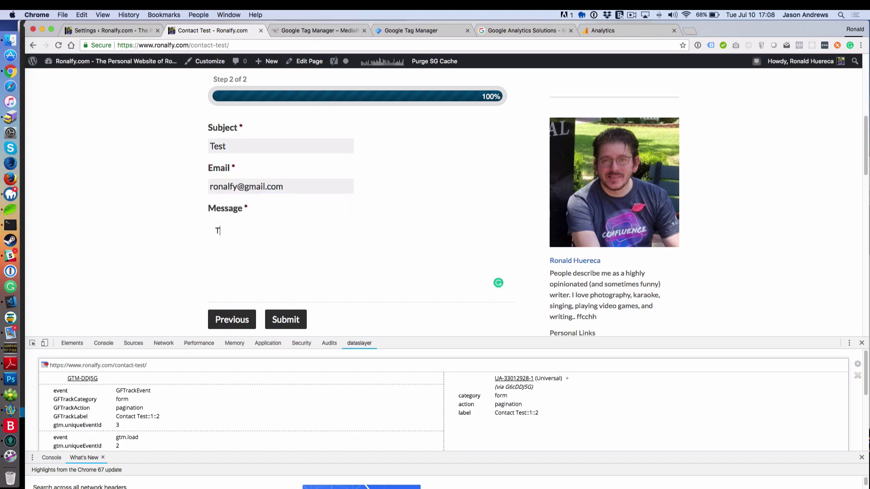
pyautogui.write('est')
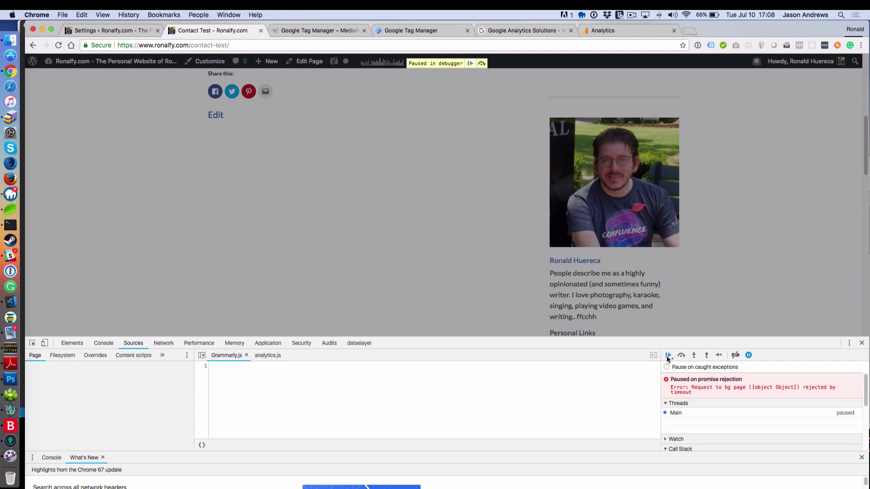
pyautogui.click(470, 63)
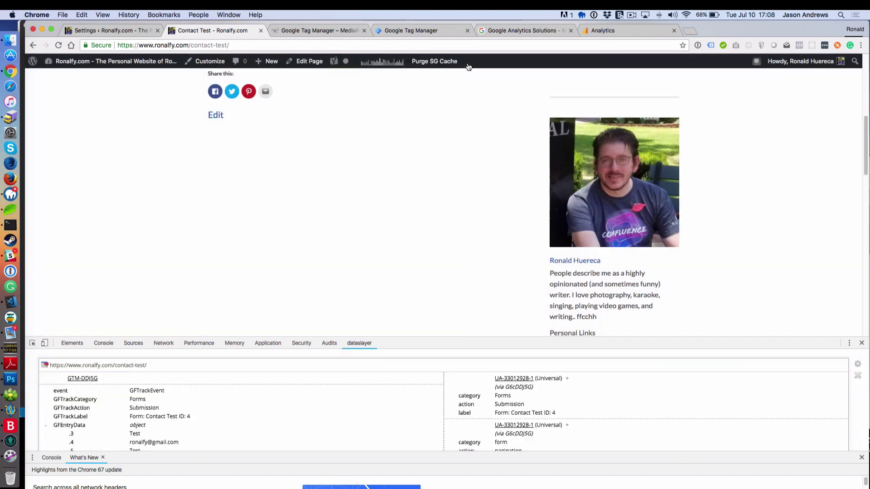
# Step: Filter the Analytics real-time Events report to the Forms category to see the 'Form: Contact Test ID: 4' submission
pyautogui.click(638, 30)
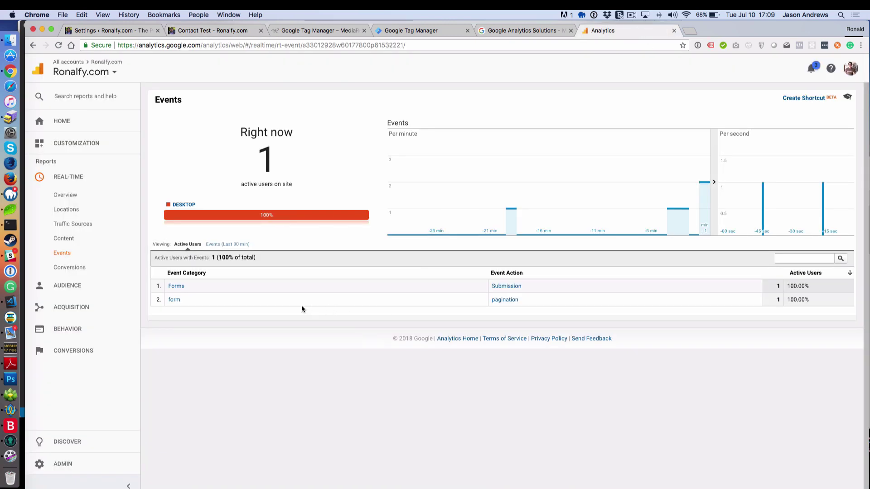
pyautogui.click(176, 286)
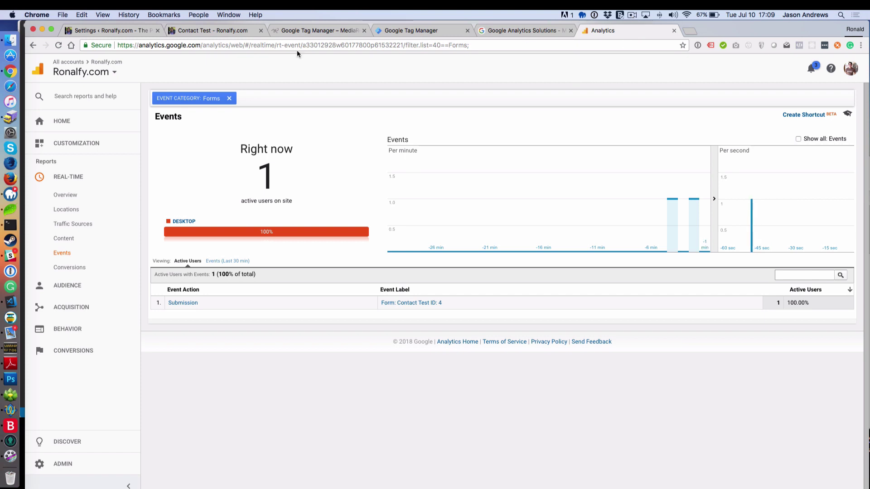
# Step: Return to Tag Manager and open the workspace's Tags list
pyautogui.click(404, 33)
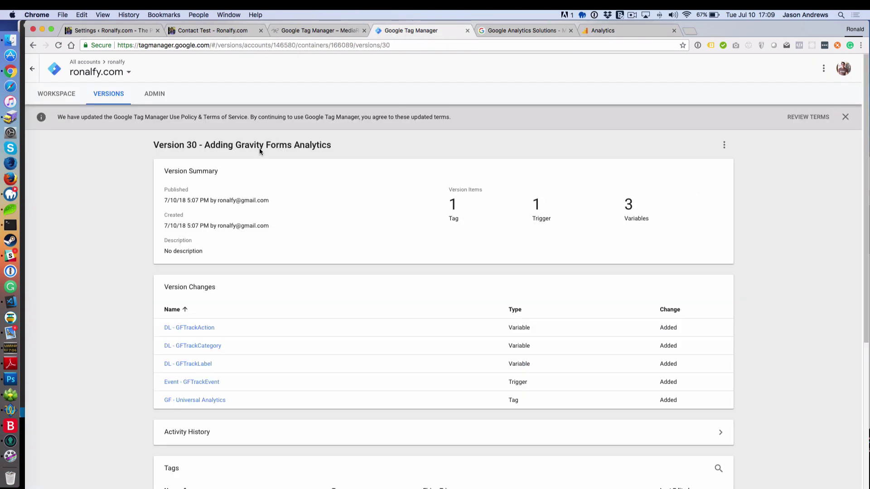
pyautogui.click(66, 100)
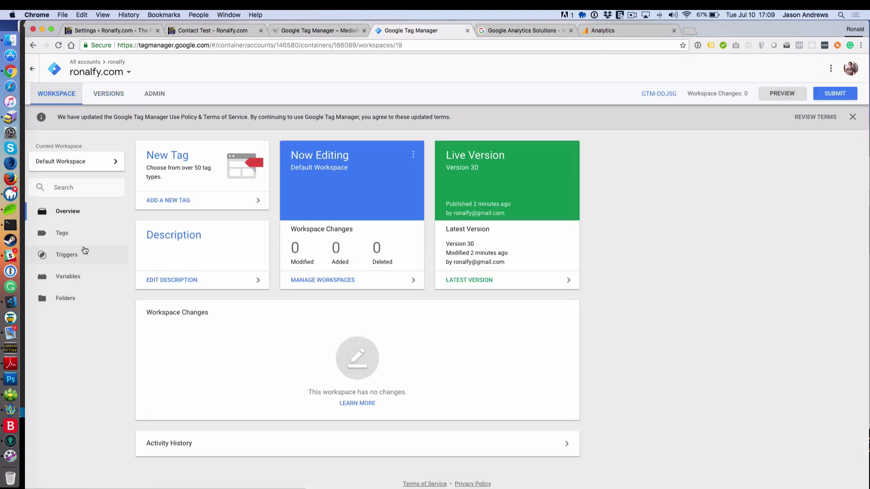
pyautogui.click(77, 235)
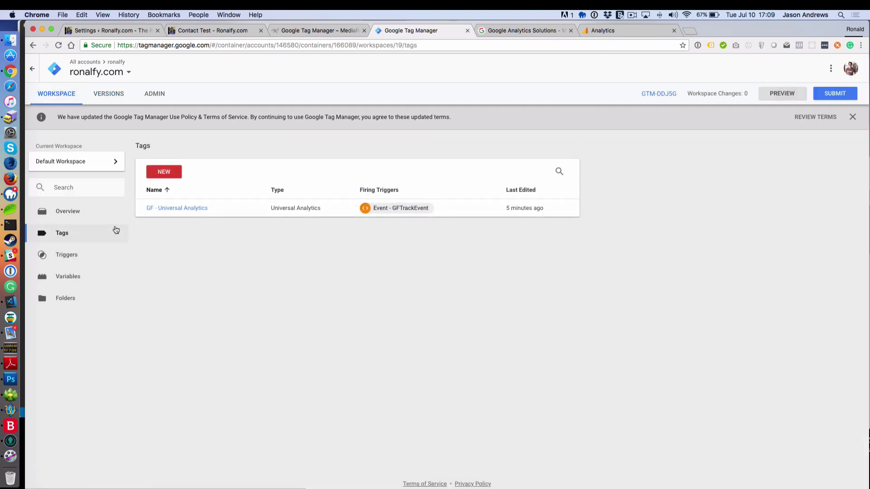
# Step: Draft a new AdWords Conversion Tracking tag, then discard it unsaved without choosing a trigger
pyautogui.click(171, 176)
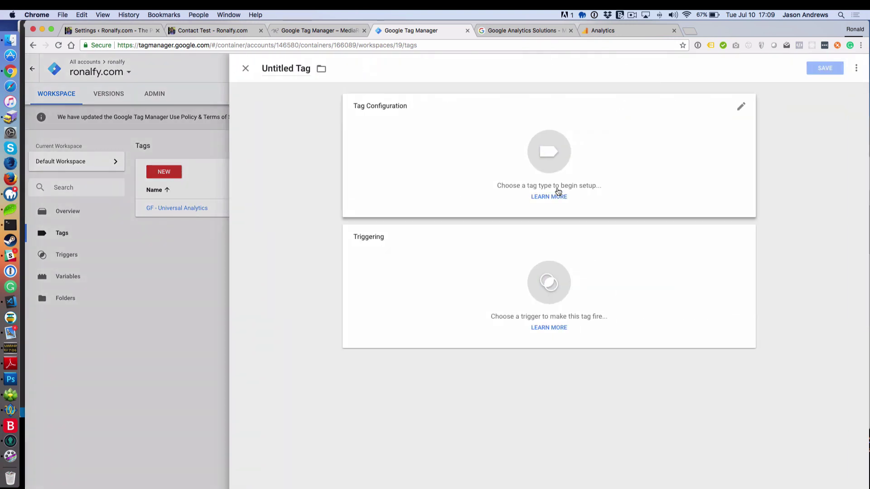
pyautogui.click(553, 165)
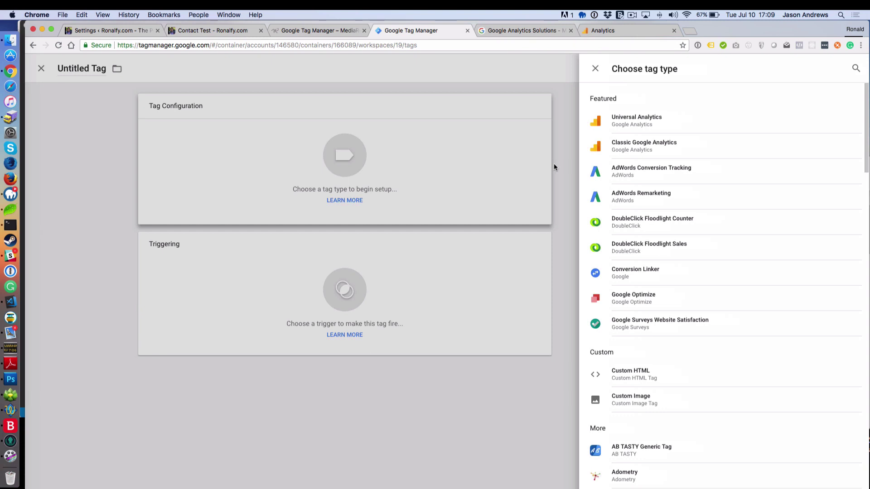
pyautogui.click(633, 177)
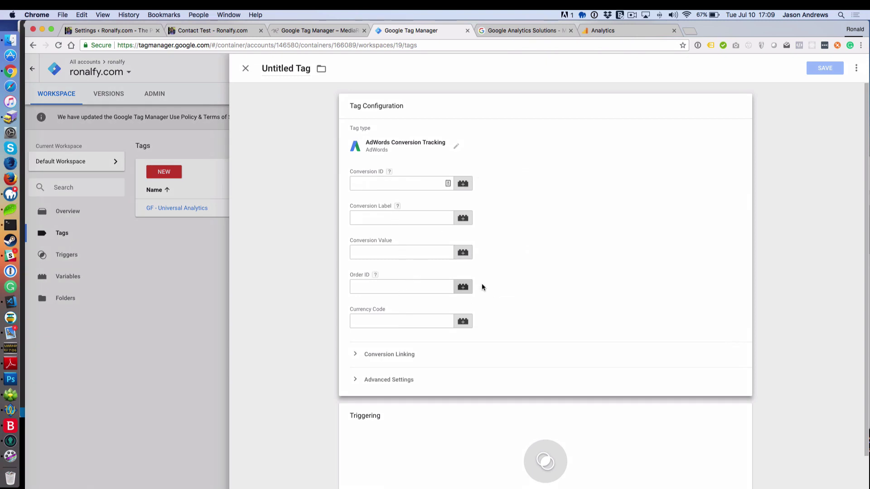
pyautogui.scroll(-2, 482, 284)
pyautogui.click(539, 407)
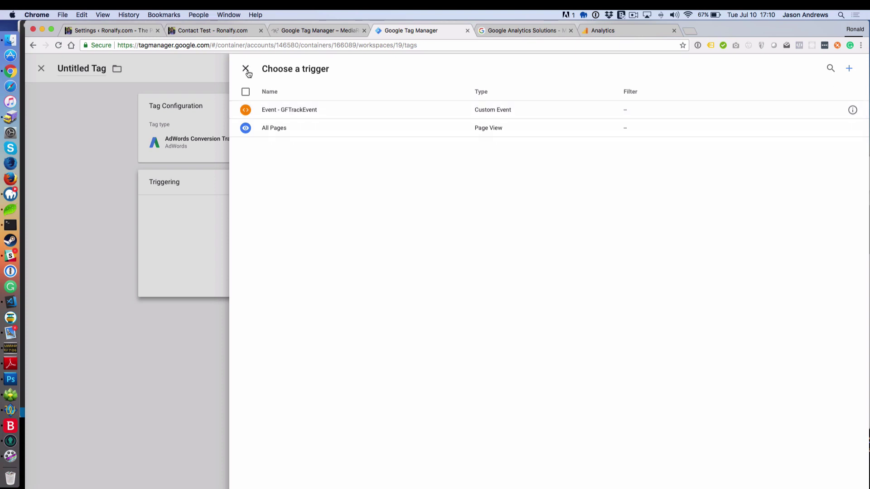
pyautogui.click(246, 70)
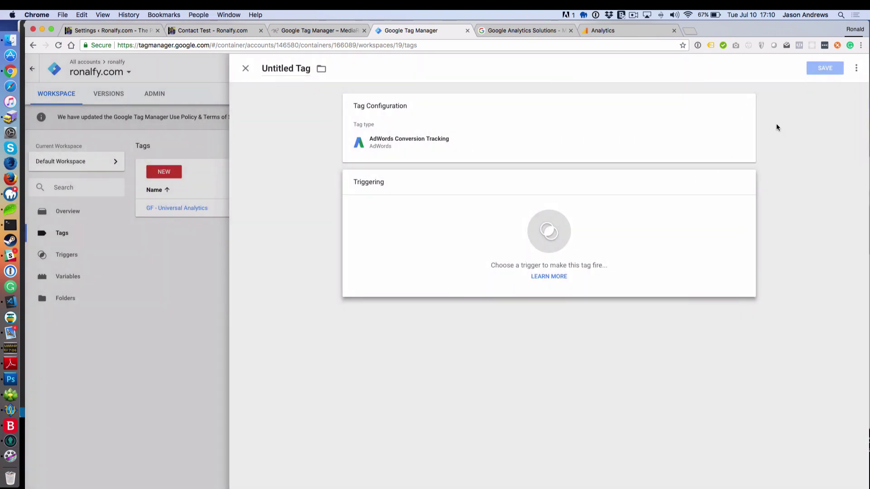
pyautogui.click(245, 68)
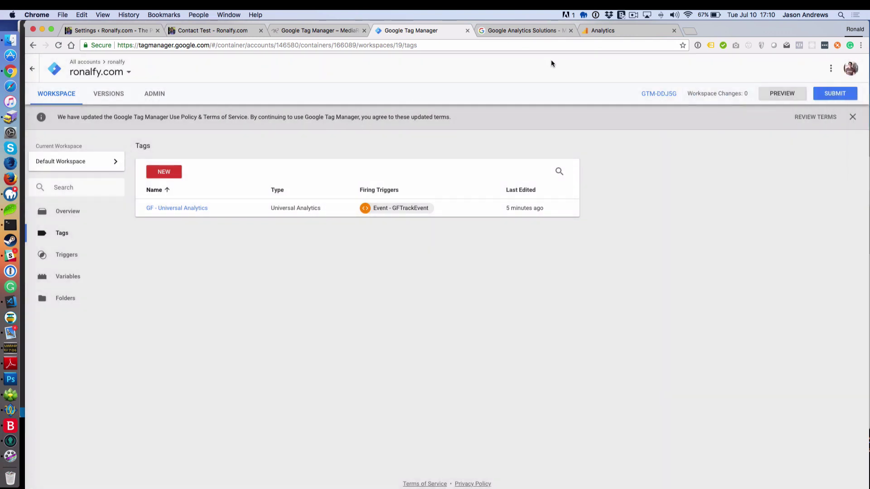